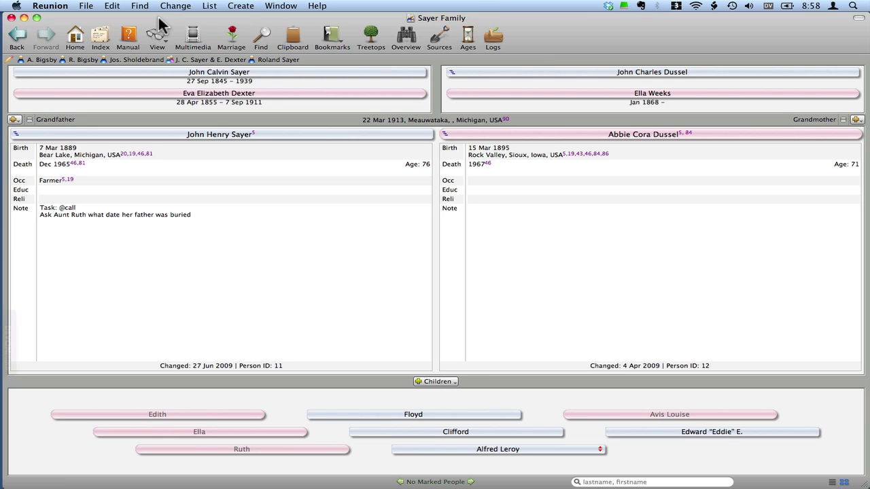
Start saving an Exact Copy of the family file named Sayer Family Copy.
click(87, 7)
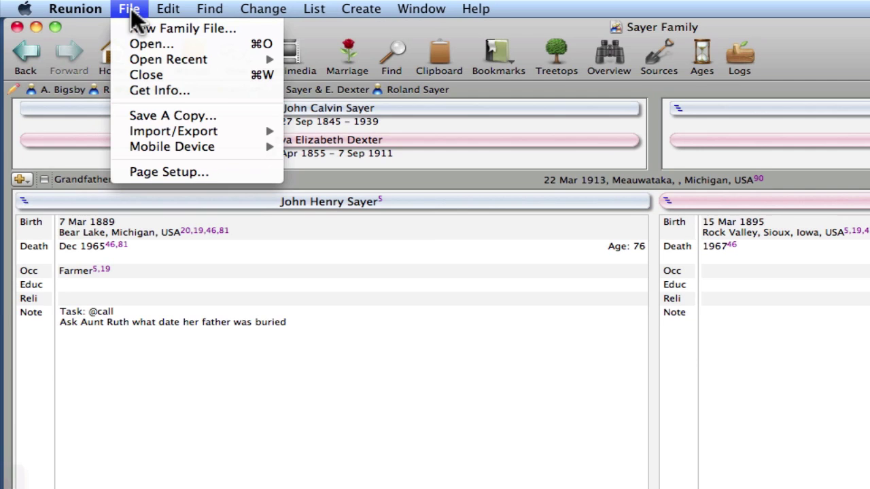
click(172, 116)
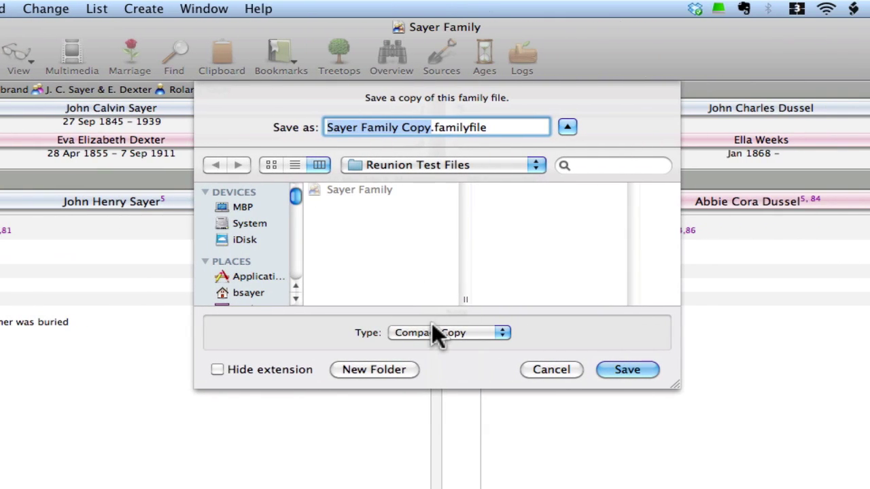
click(436, 332)
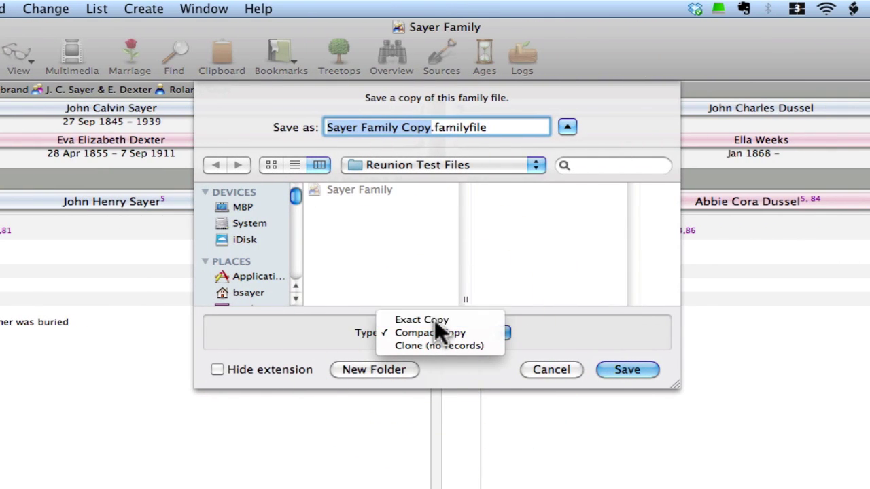
click(434, 320)
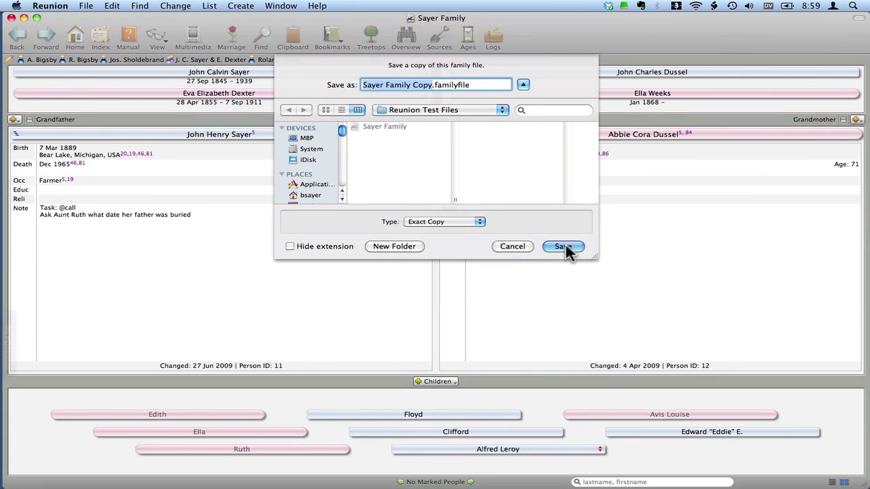
Save the copy, close the original Sayer Family file, and open Sayer Family Copy.
click(564, 247)
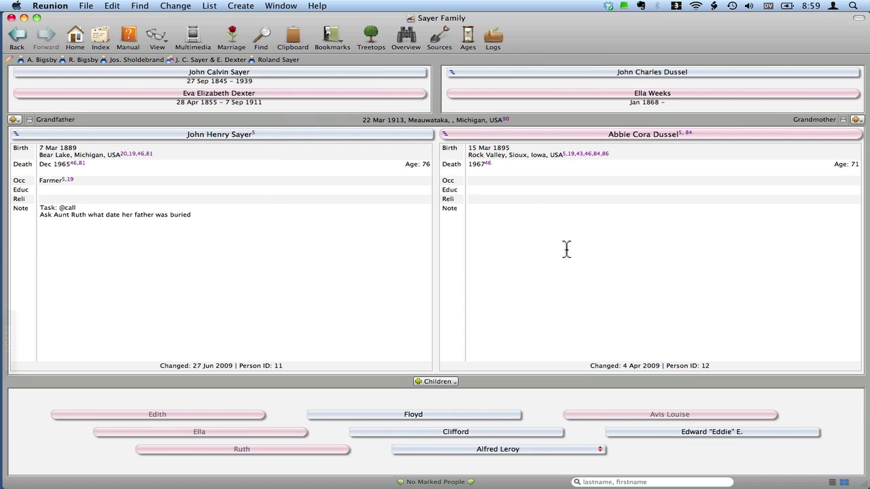
click(10, 18)
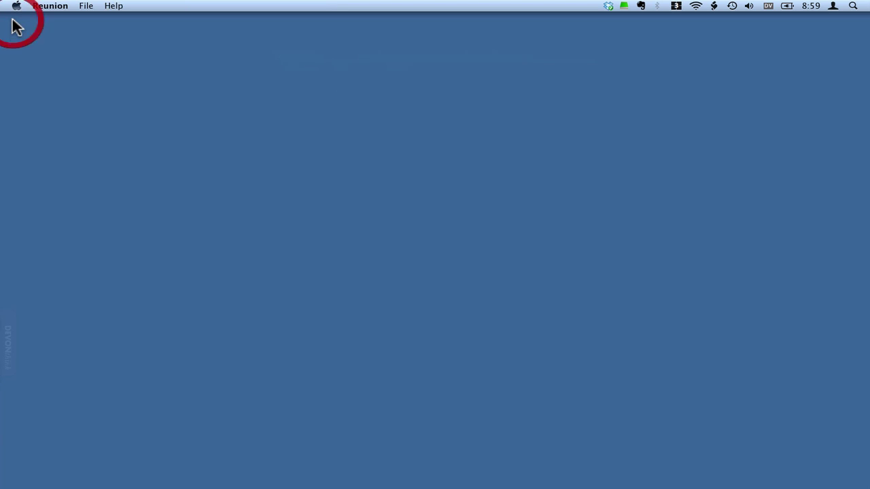
click(85, 6)
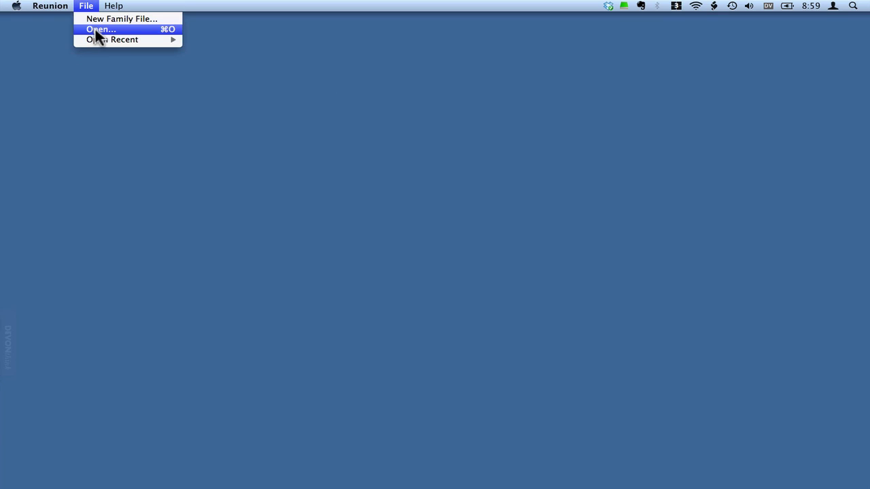
click(96, 31)
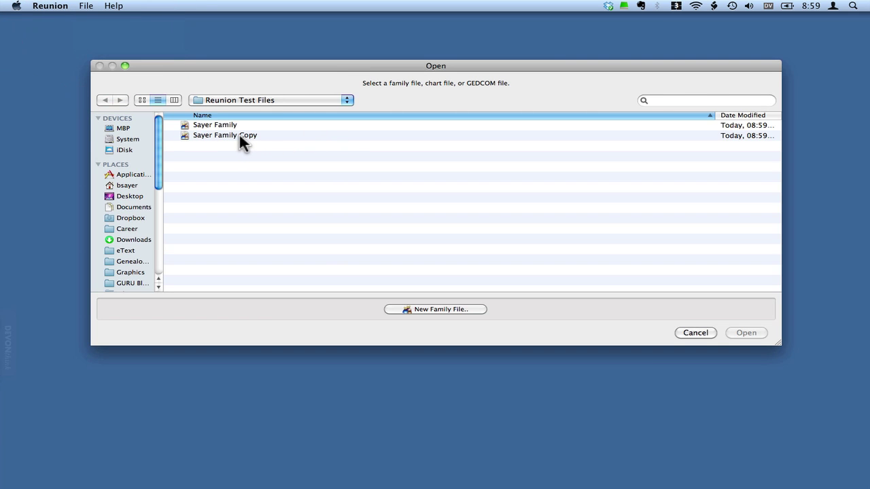
click(239, 134)
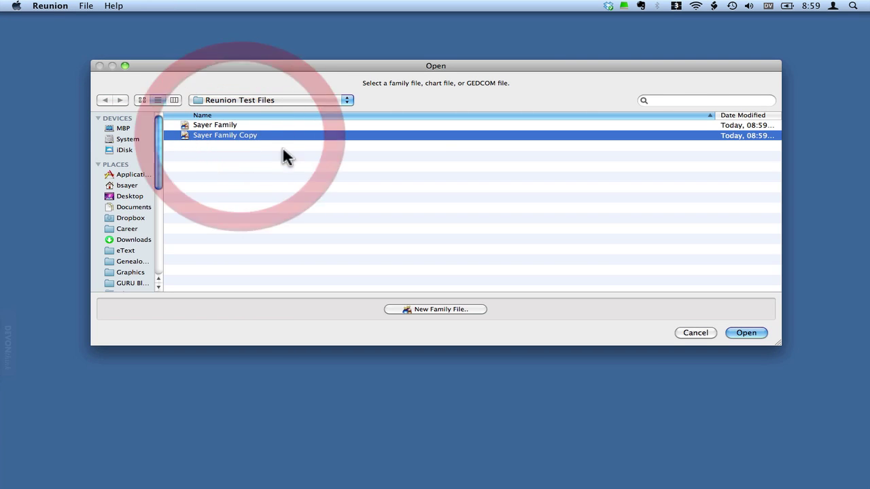
click(741, 333)
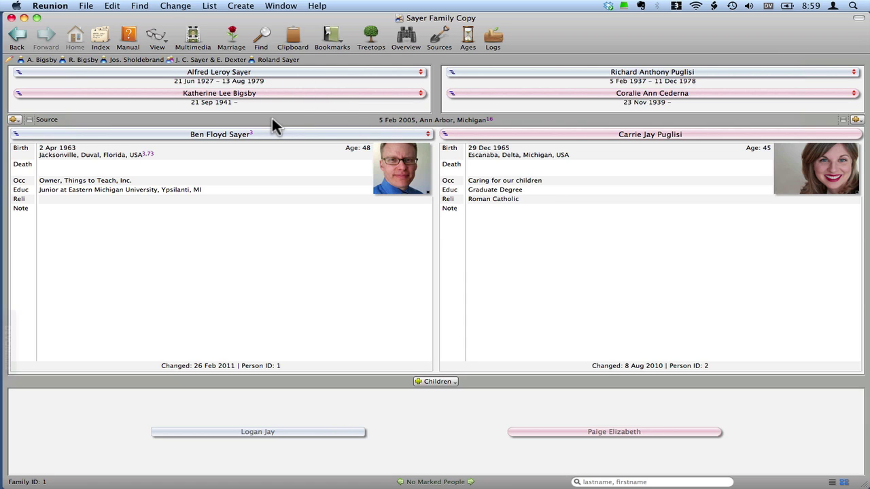
click(223, 72)
click(223, 72)
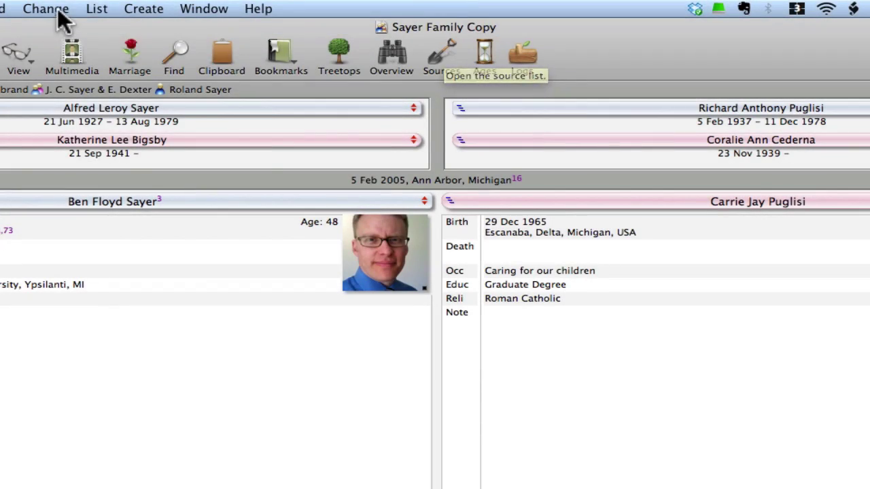
Open source 20, the 1910 U.S. census, from the source list and preview its citation.
click(97, 9)
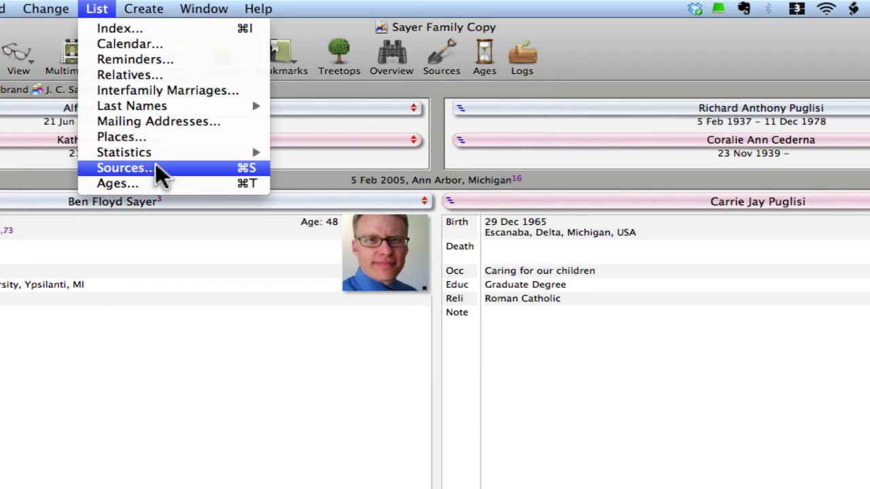
click(155, 168)
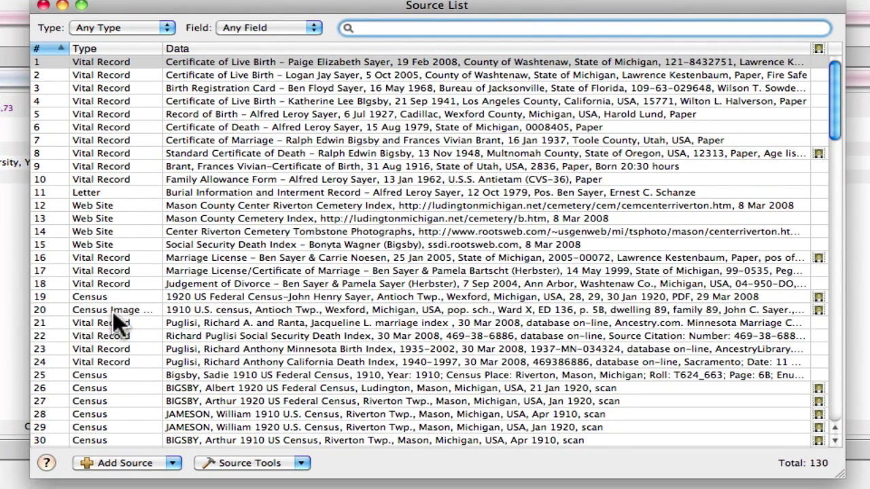
click(181, 307)
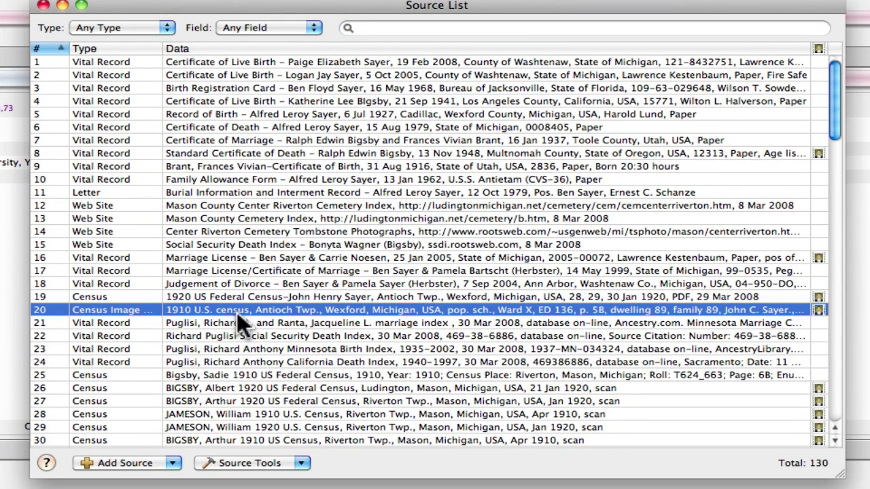
double_click(236, 312)
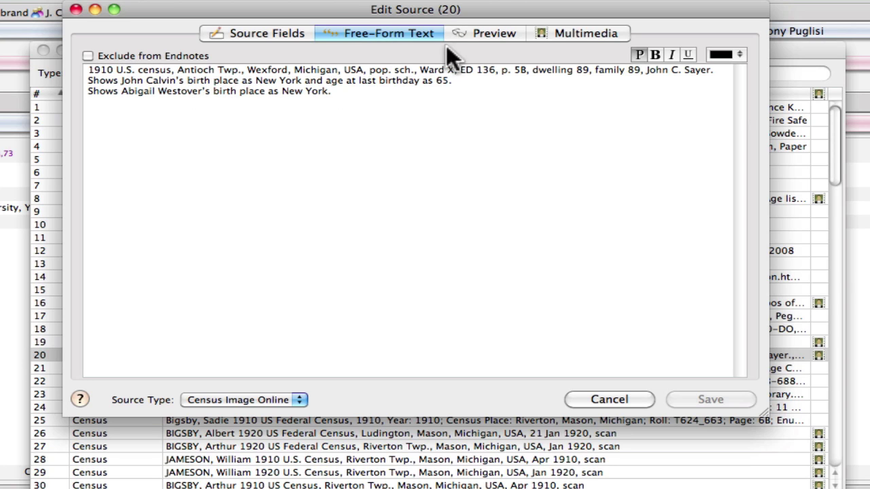
click(480, 34)
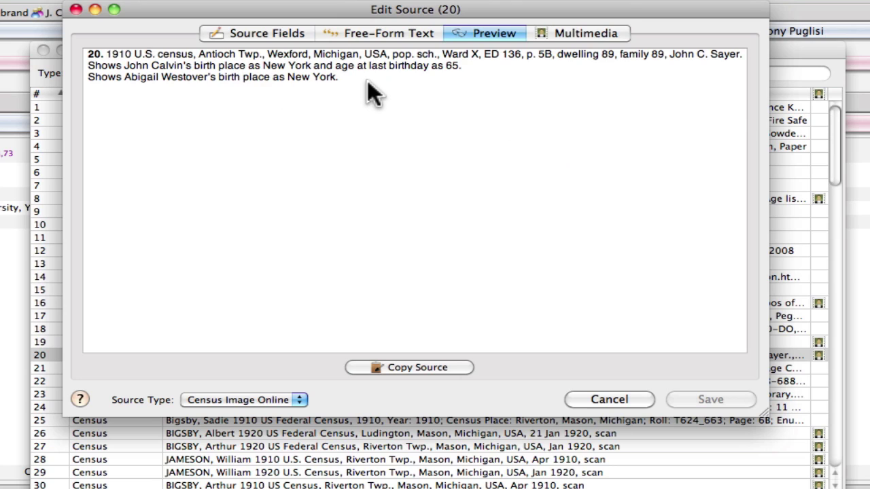
click(393, 37)
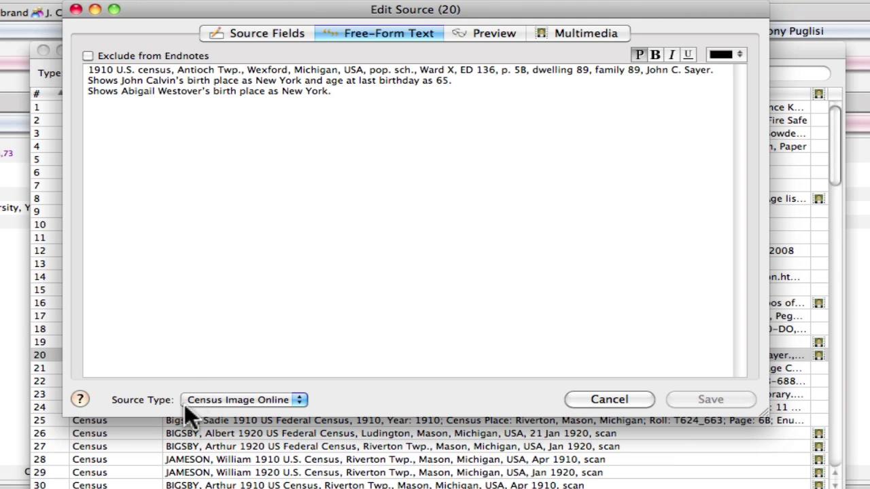
click(228, 400)
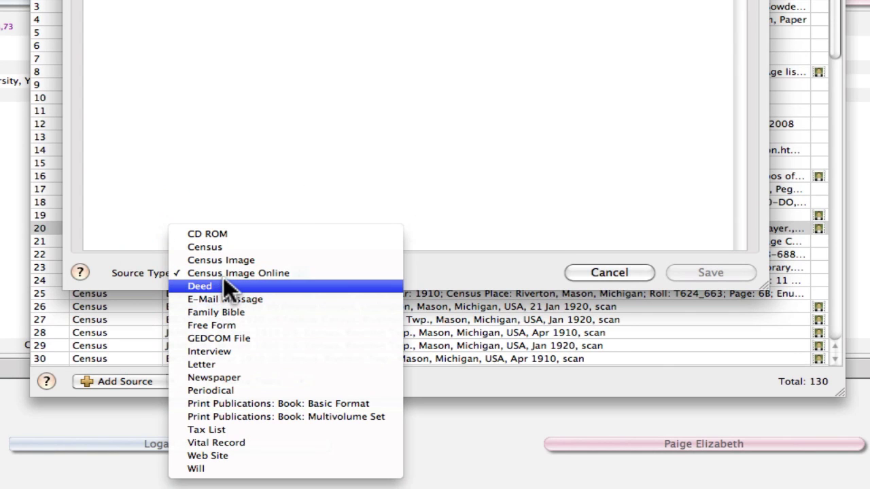
click(421, 271)
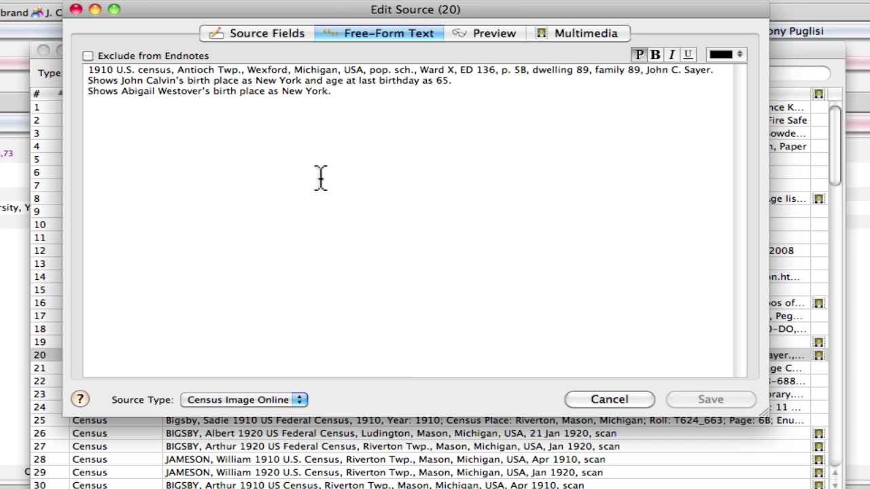
click(237, 400)
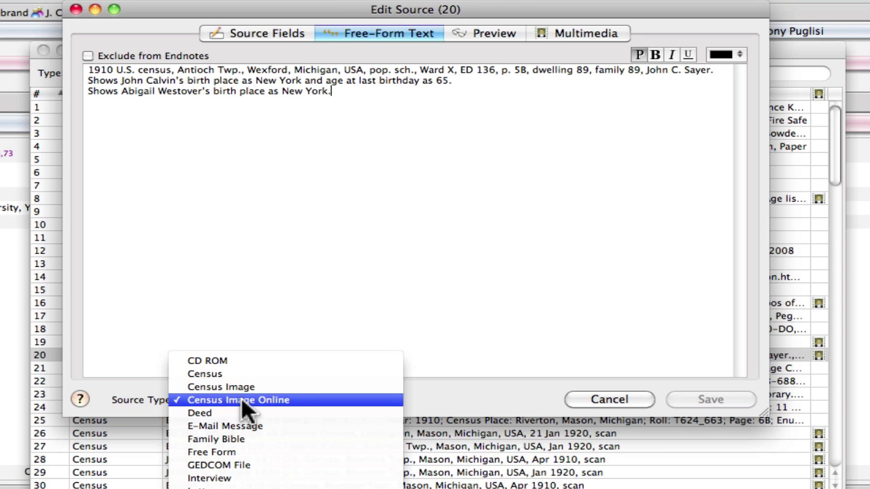
click(241, 400)
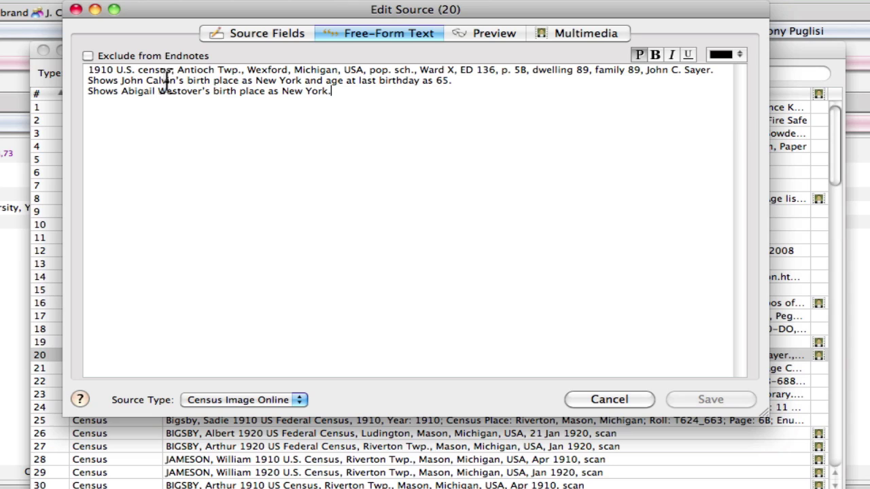
Move '1910 U.S. census' into the Title field as '1910 U.S. Census', then cut the locality text.
drag(88, 70, 171, 70)
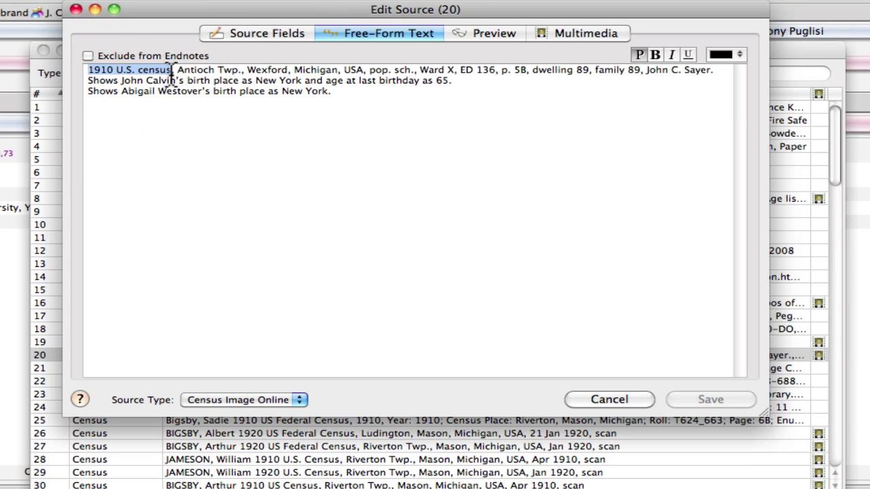
key(BackSpace)
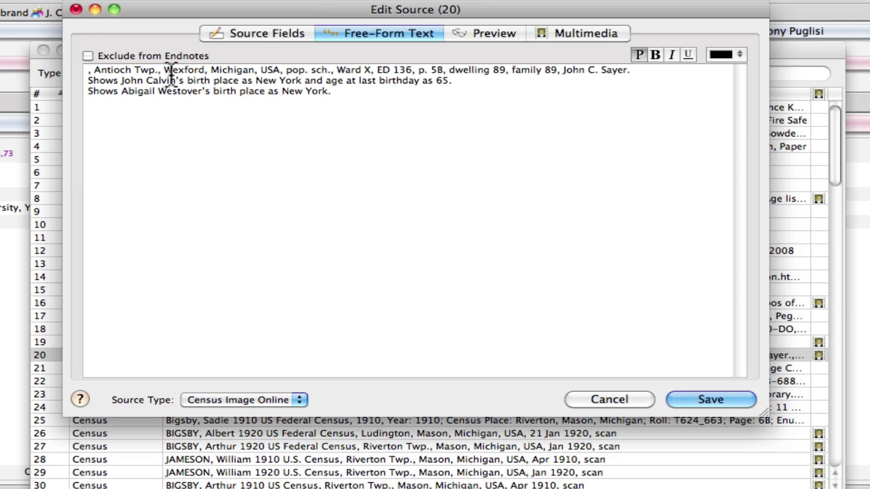
click(263, 32)
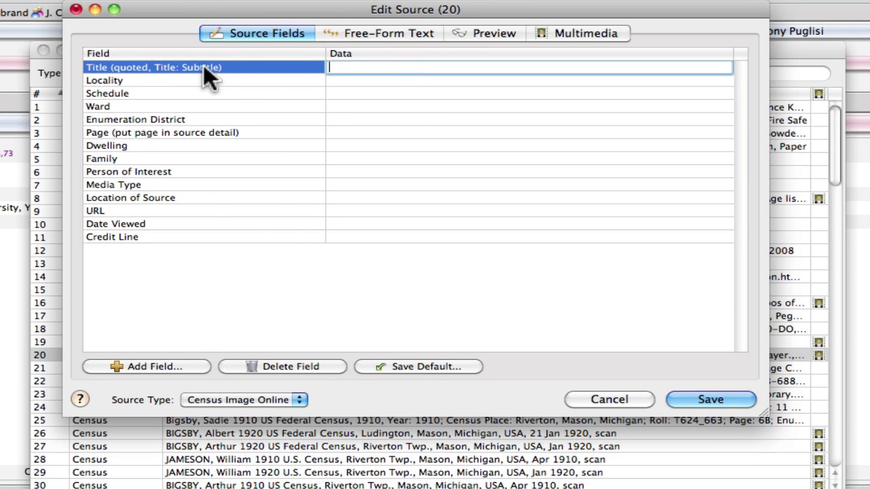
key(super+v)
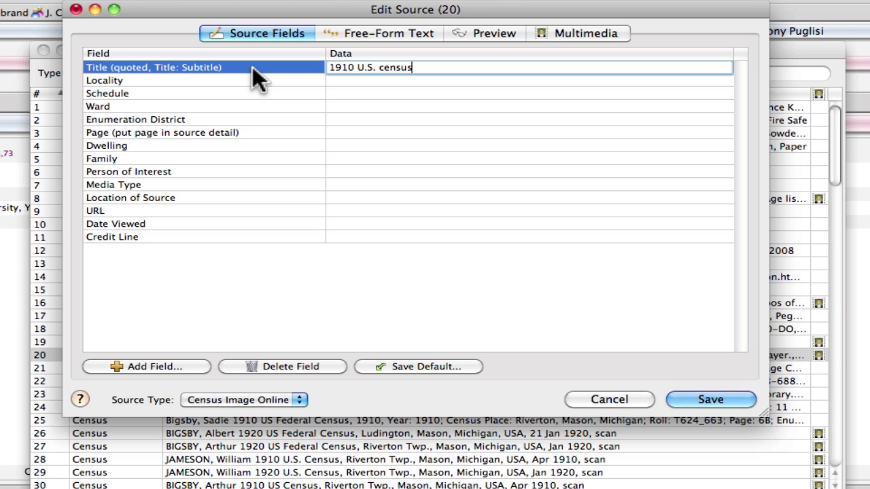
click(384, 68)
key(BackSpace)
text(C)
click(378, 36)
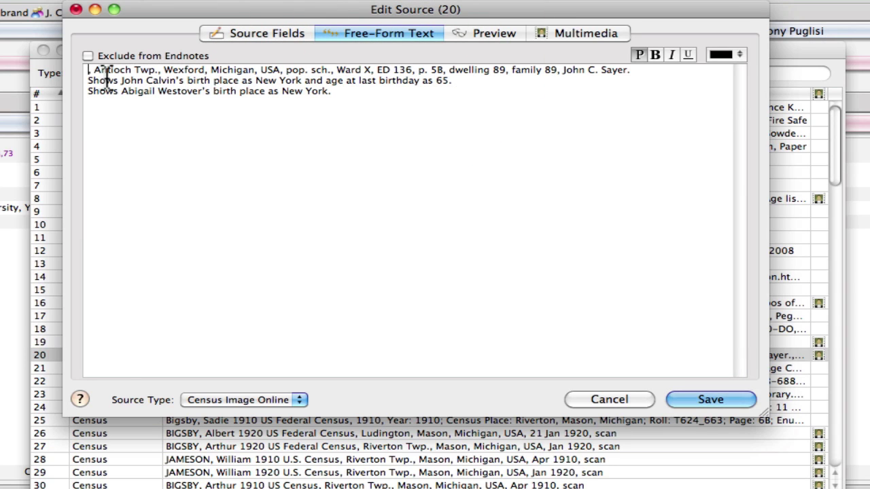
drag(93, 70, 279, 70)
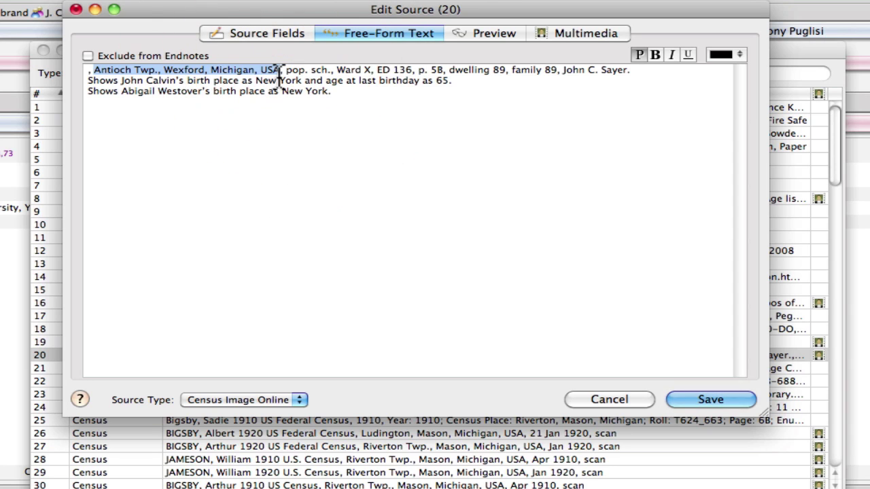
key(cmd+x)
Put 'Antioch Twp., Wexford, Michigan, USA' into Locality and move 'pop.' into Schedule.
click(246, 34)
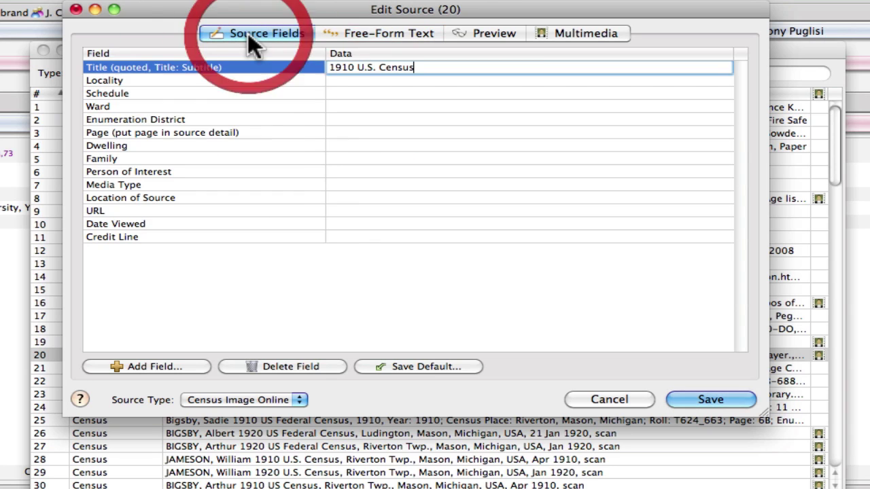
click(354, 80)
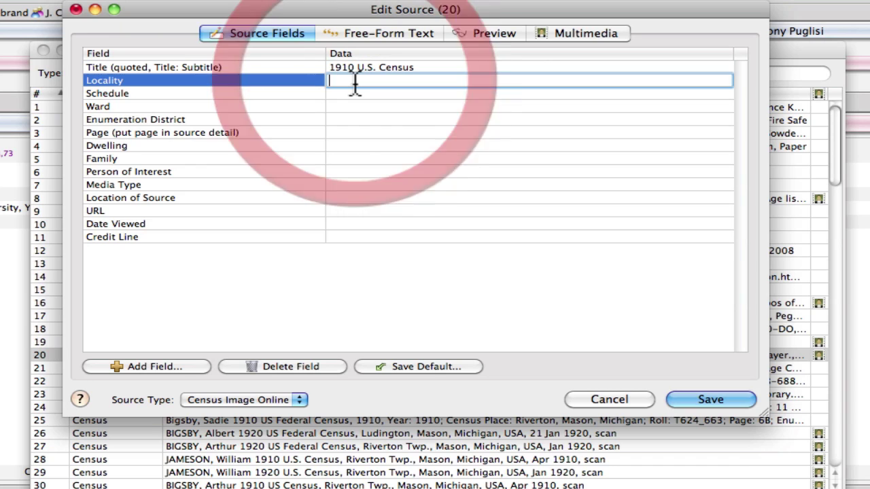
key(super+v)
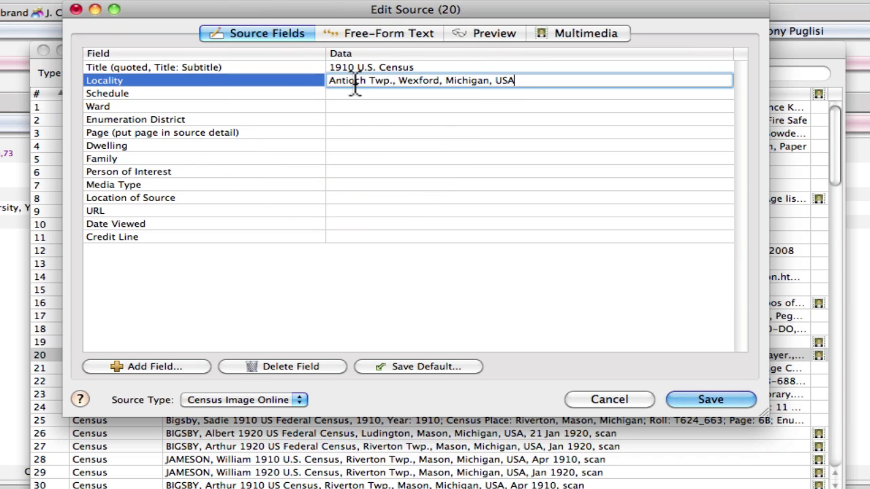
click(371, 32)
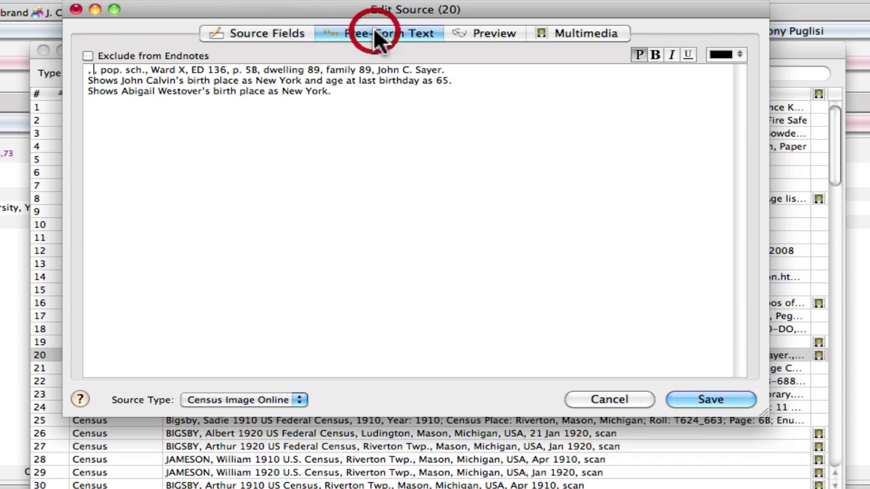
double_click(108, 70)
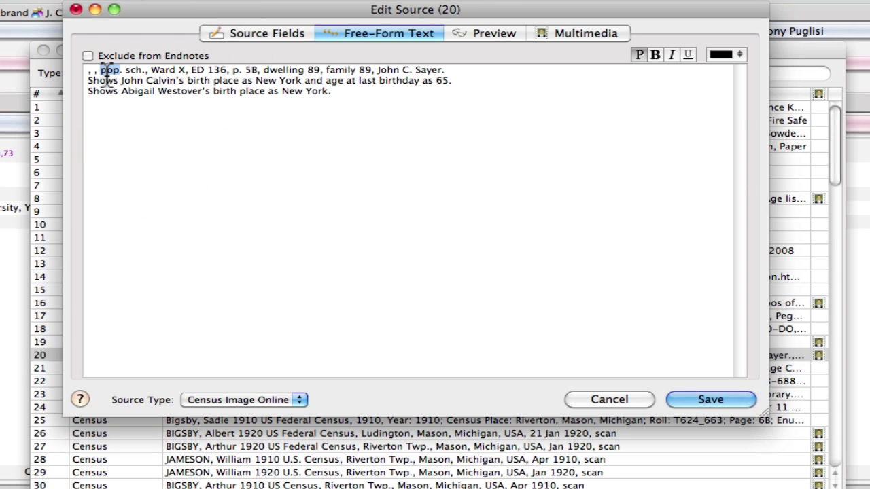
key(shift+Right)
key(BackSpace)
click(244, 31)
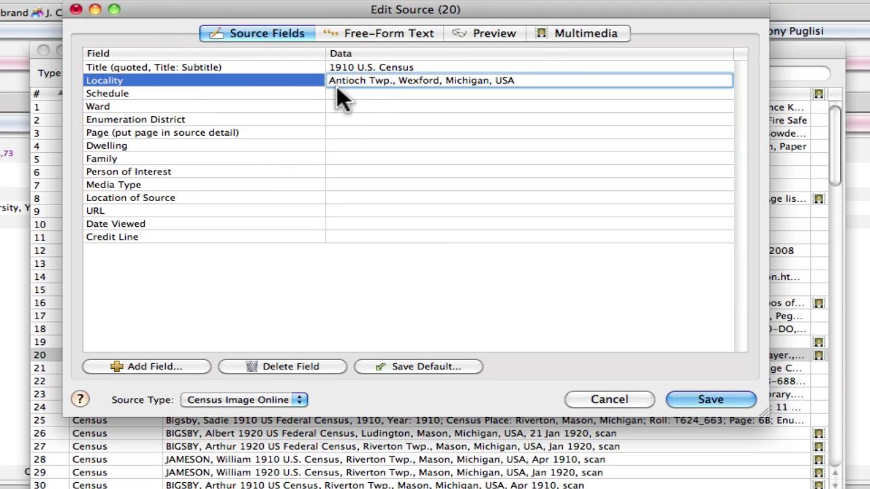
click(352, 95)
key(super+v)
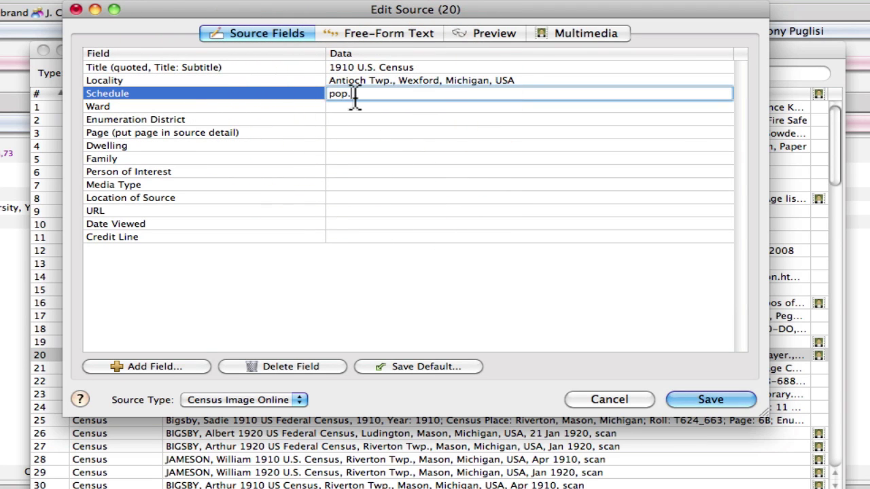
Move Ward X out of the citation, entering X in the Ward field.
click(350, 32)
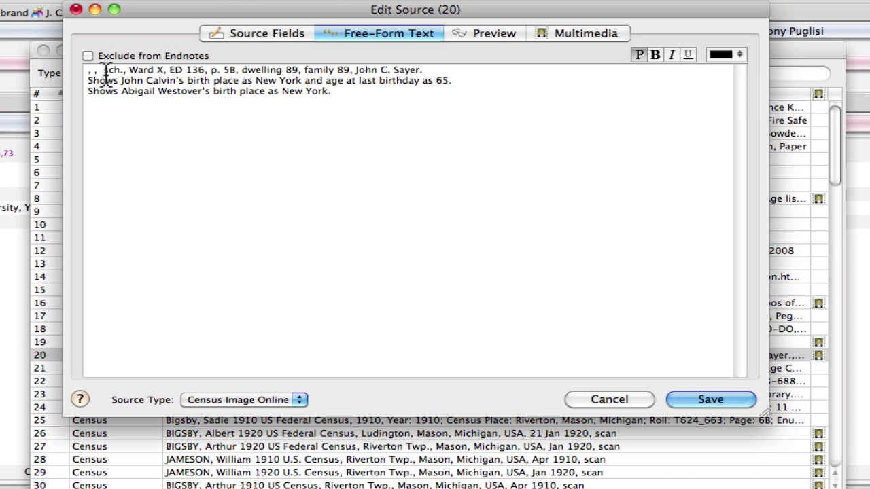
drag(129, 71, 160, 73)
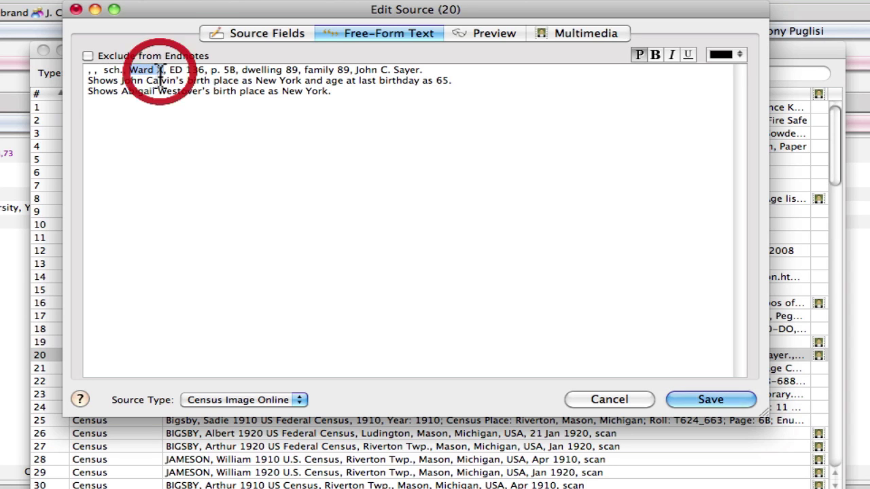
key(BackSpace)
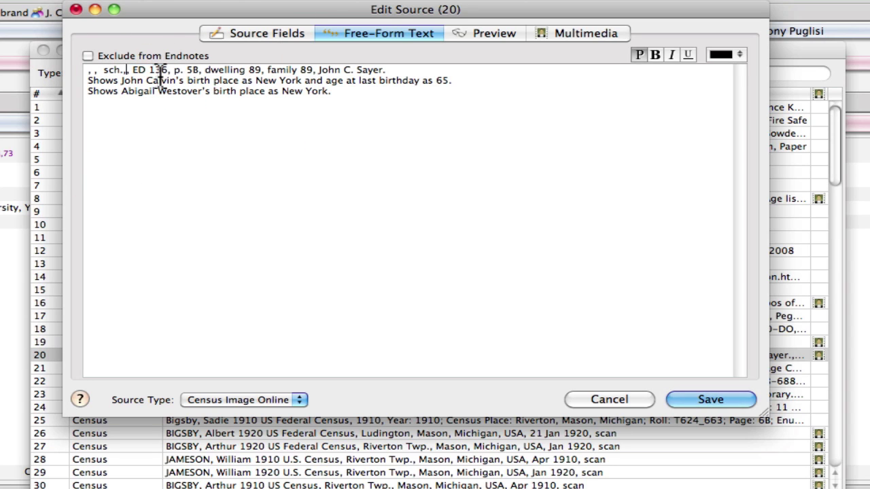
click(249, 34)
click(337, 107)
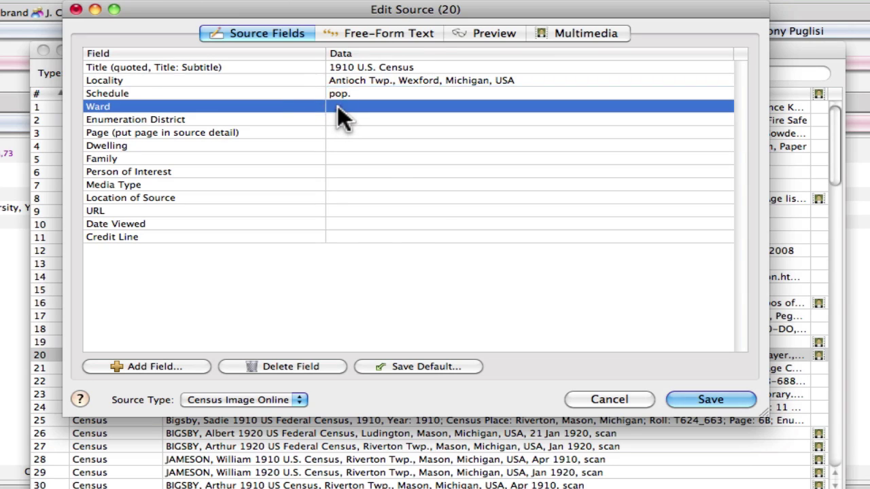
click(337, 107)
text(Ward X)
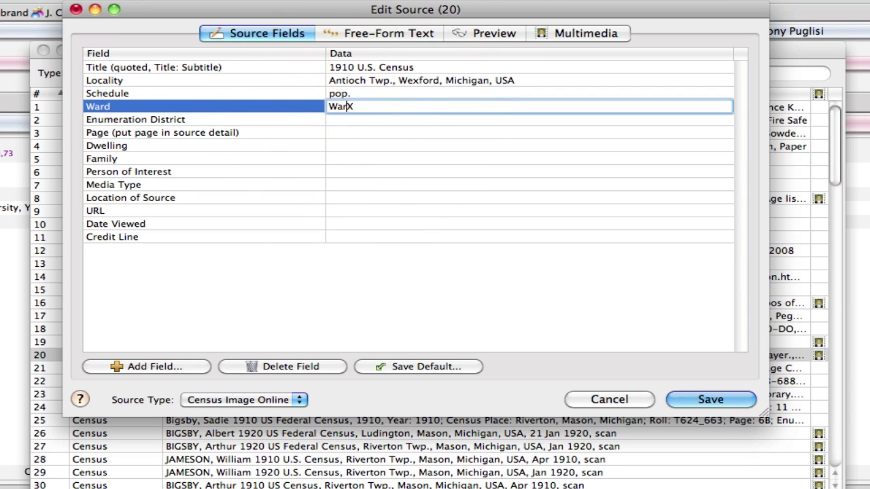
key(BackSpace)
key(BackSpace)
key(BackSpace)
click(347, 118)
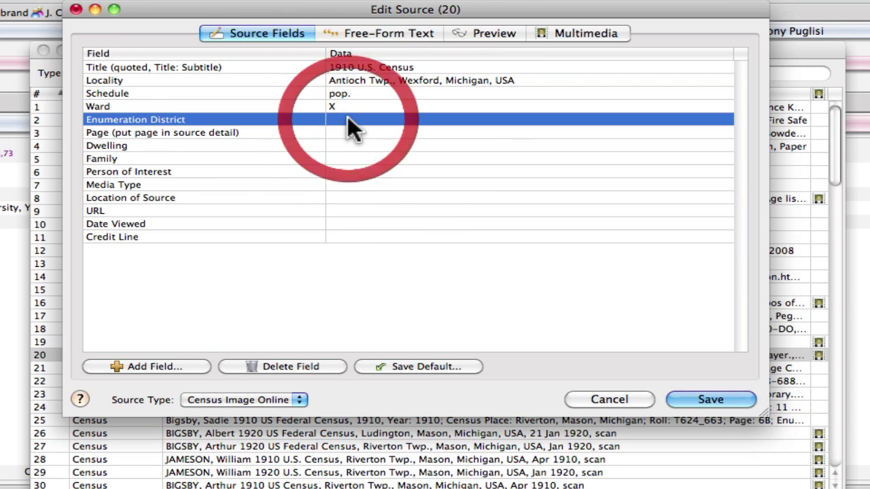
Move enumeration district 136 from the citation into the Enumeration District field.
click(354, 33)
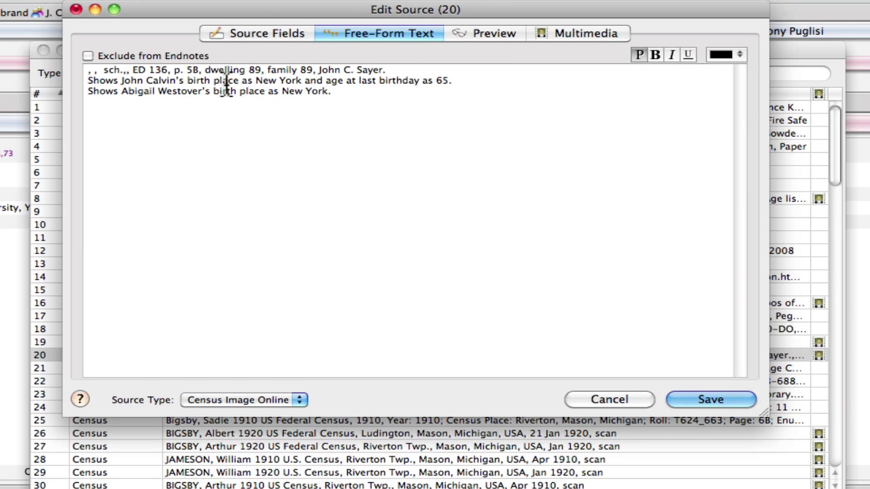
double_click(157, 70)
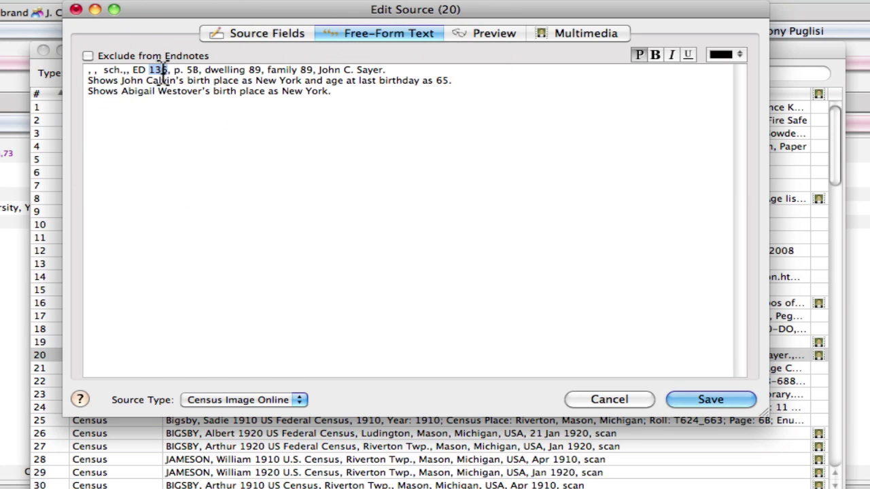
key(super+x)
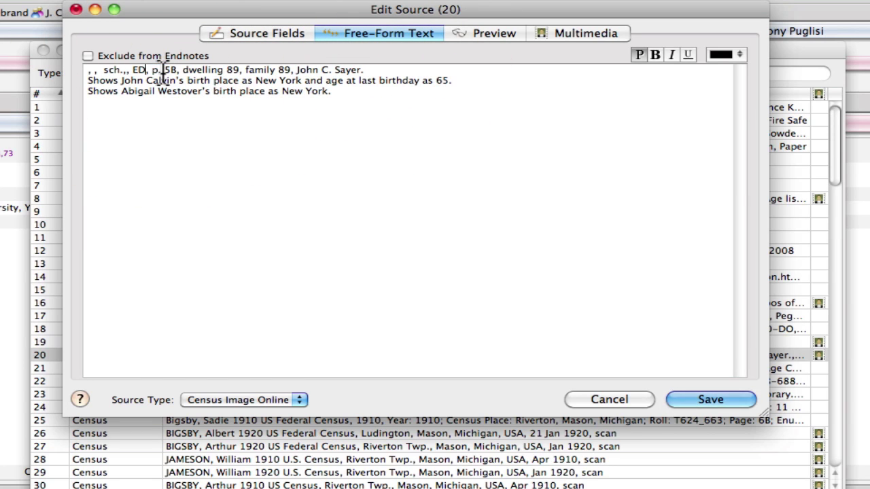
click(276, 36)
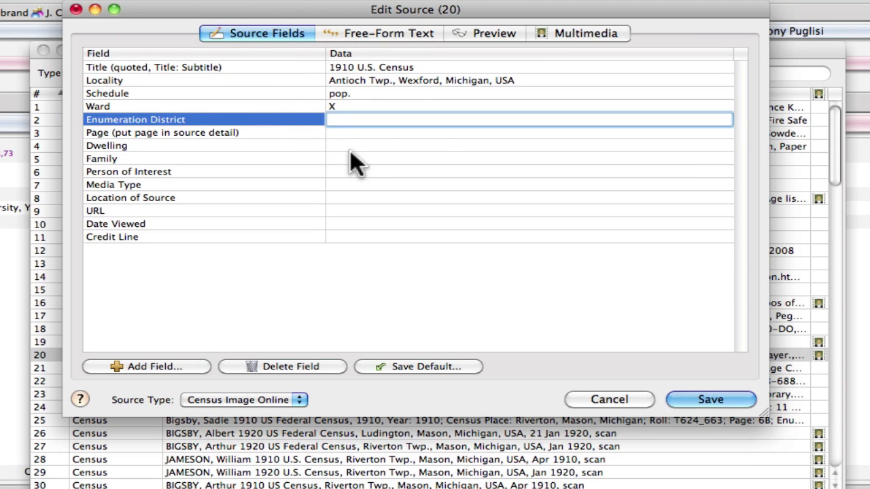
key(super+v)
click(360, 134)
Move page number 5B from the citation into the Page field.
click(360, 33)
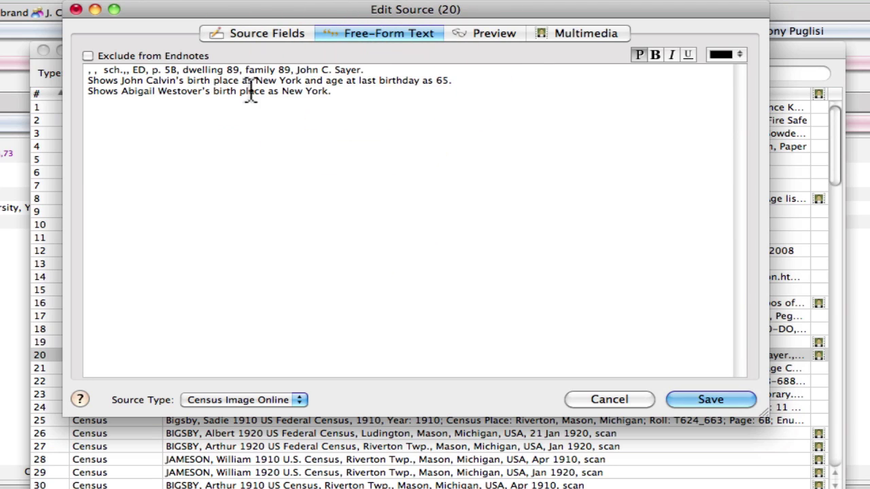
click(176, 70)
double_click(171, 70)
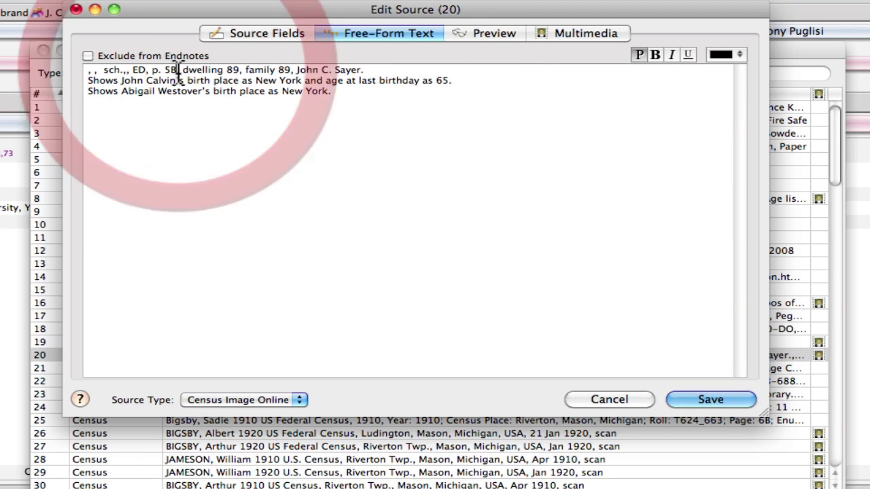
key(BackSpace)
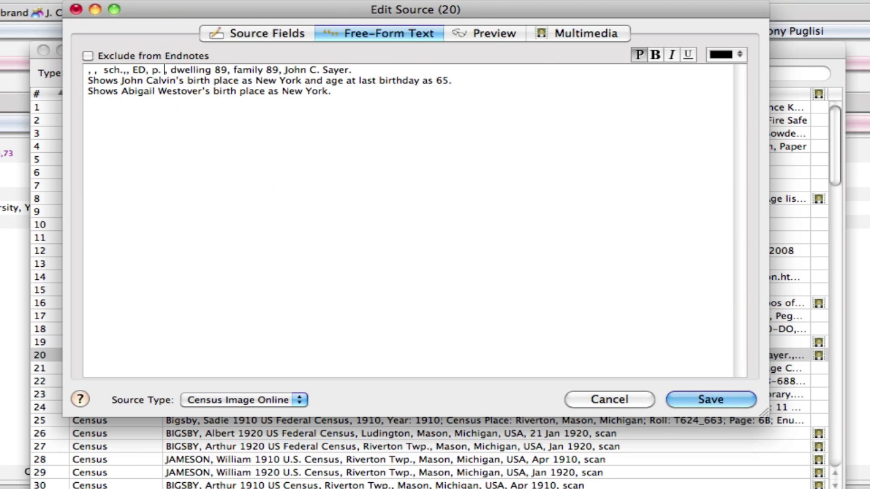
click(257, 27)
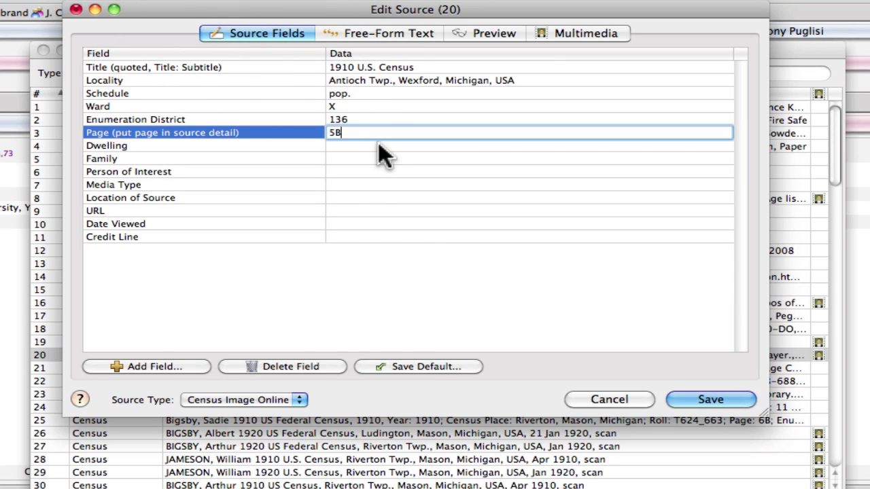
click(341, 145)
Move dwelling number 89 from the citation into the Dwelling field.
click(355, 33)
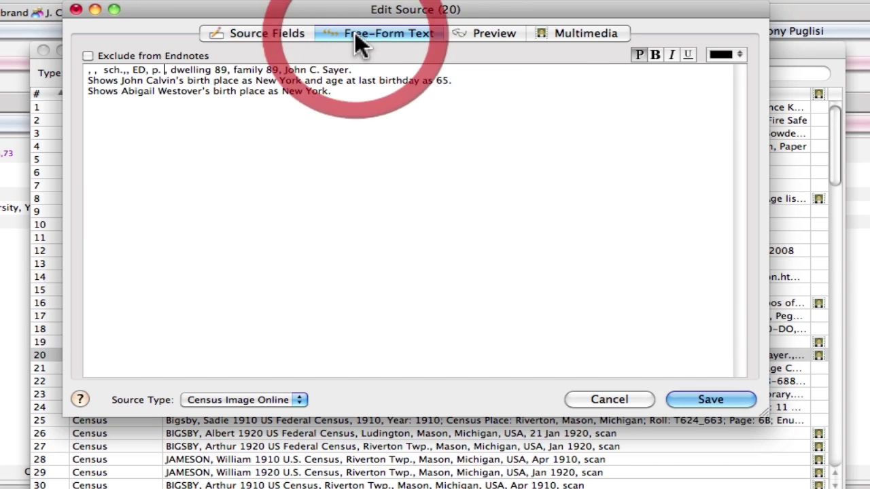
double_click(222, 69)
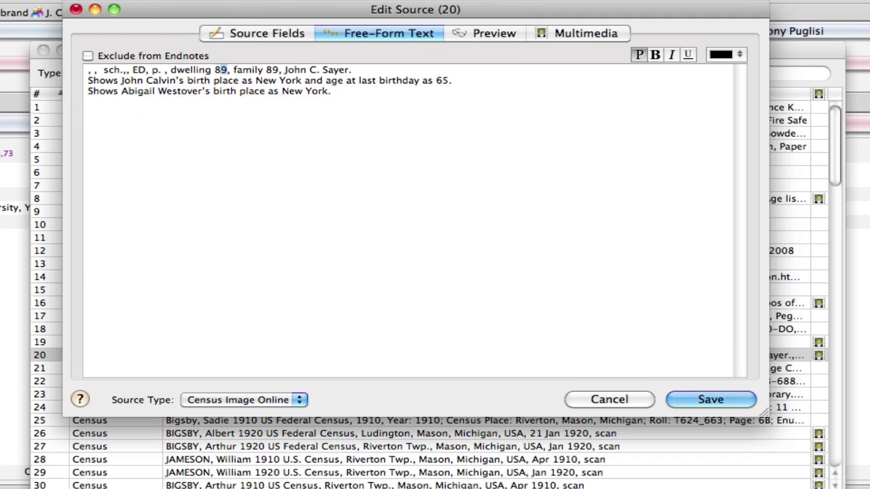
key(ctrl+x)
click(258, 31)
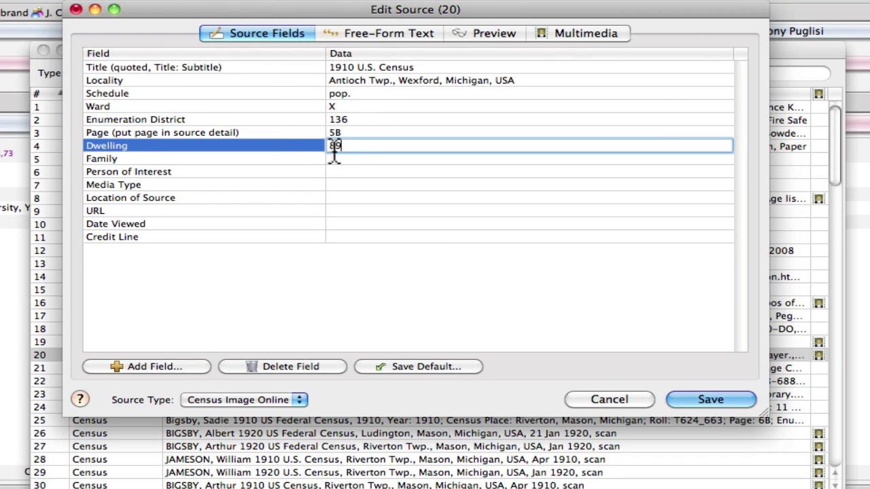
click(343, 158)
Move family number 89 from the citation into the Family field.
click(366, 32)
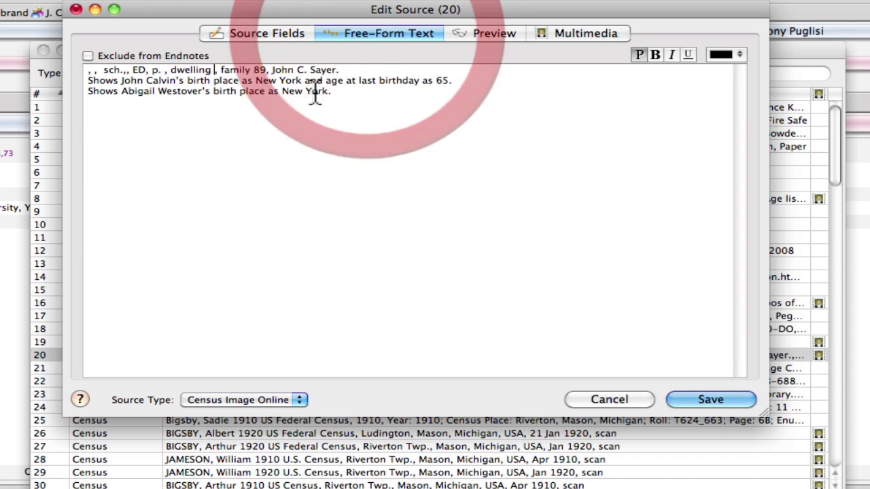
click(268, 70)
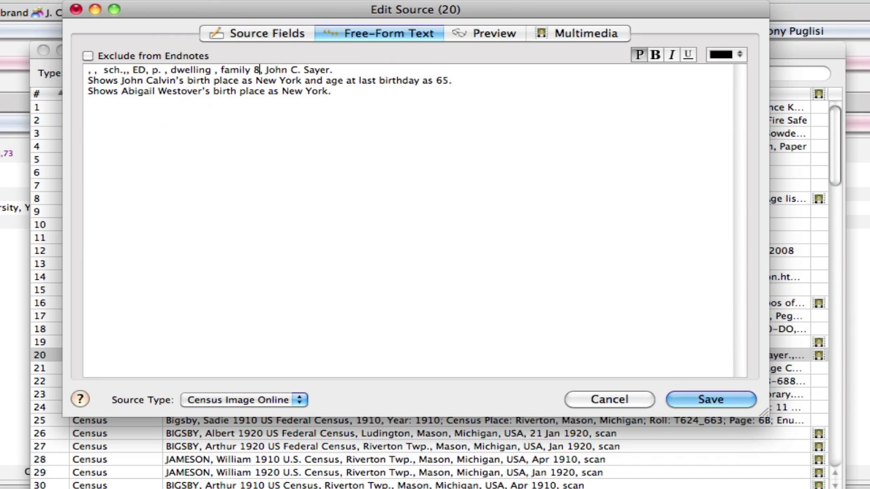
key(shift+Left)
key(shift+Left)
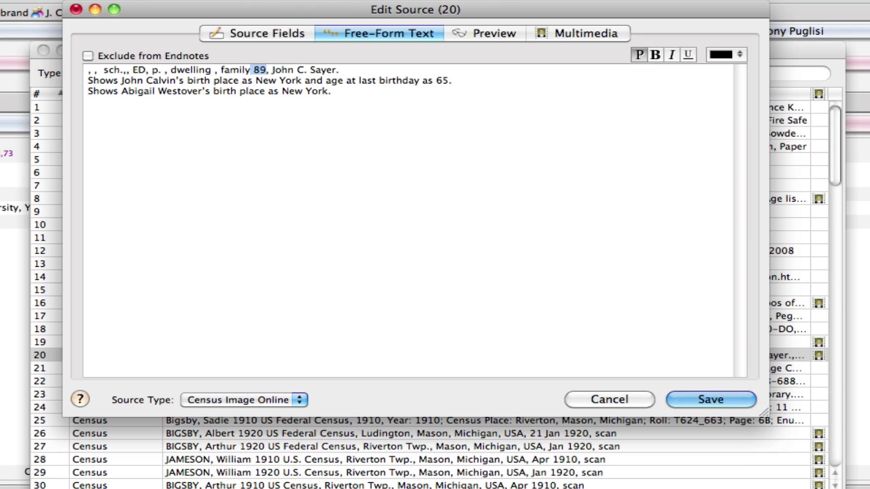
key(ctrl+x)
click(256, 34)
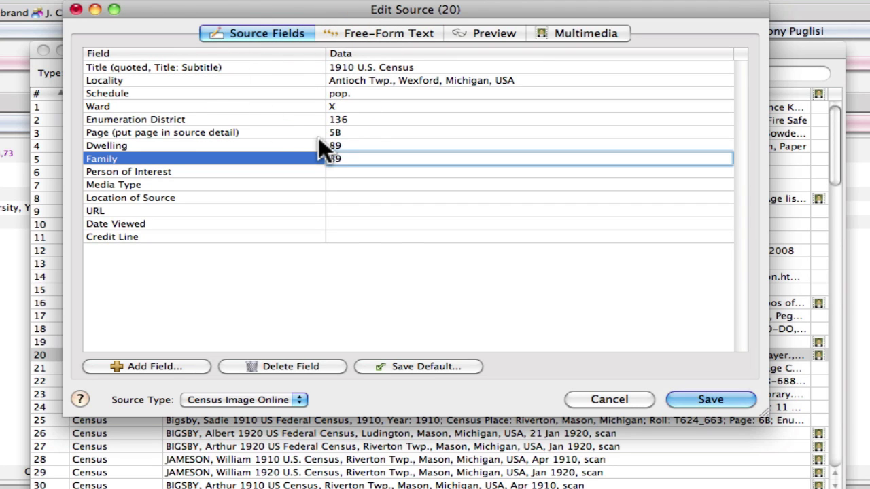
key(super+2)
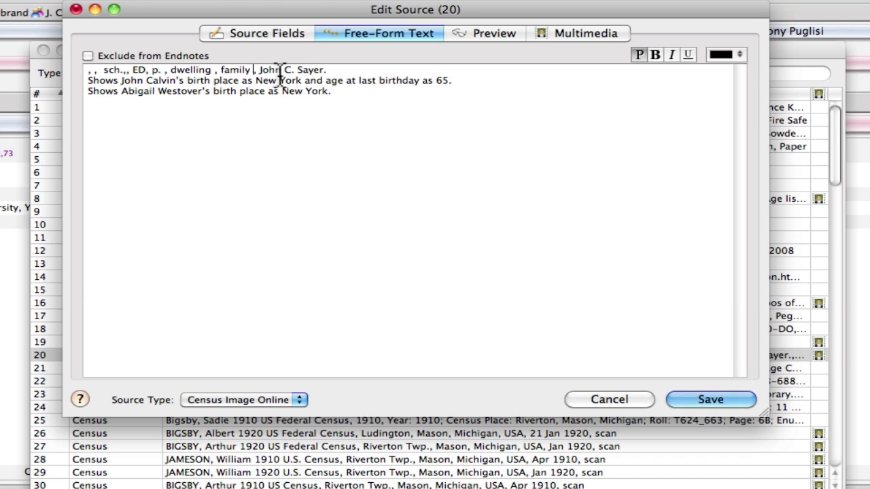
click(277, 35)
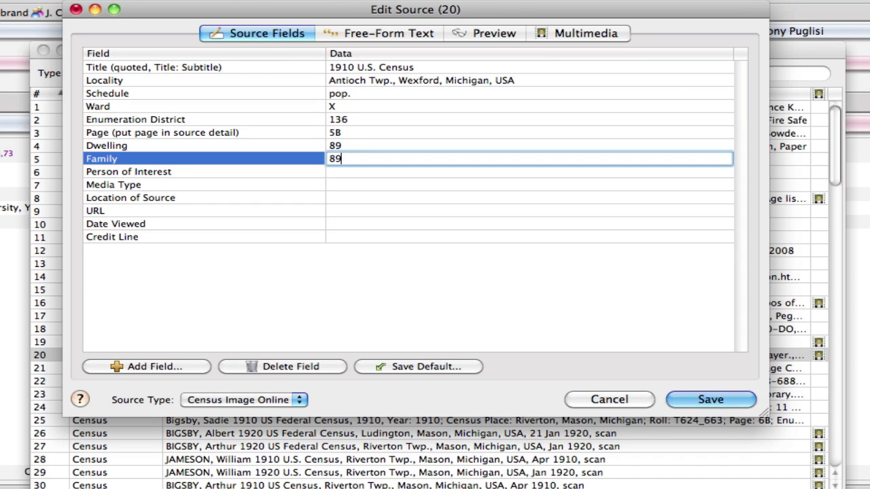
click(340, 171)
key(super+2)
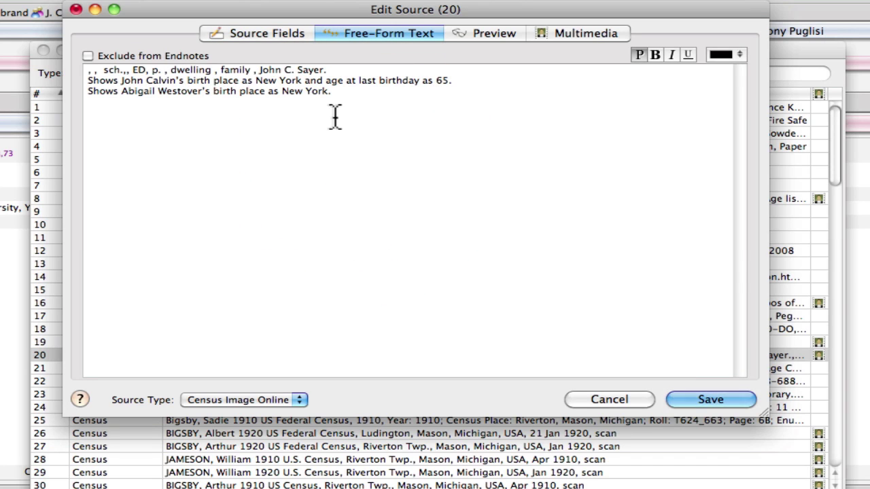
Cut the head of household's name from the first line into Person of Interest.
drag(260, 70, 321, 70)
key(super+x)
key(super+1)
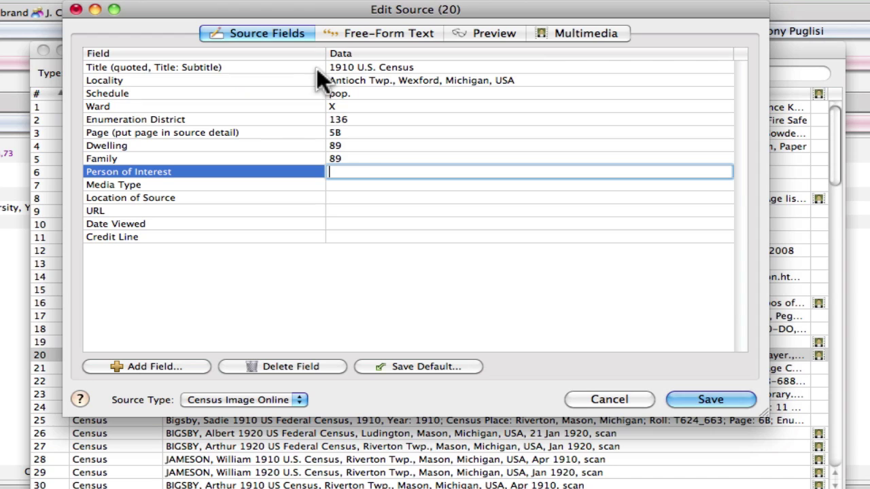
key(super+v)
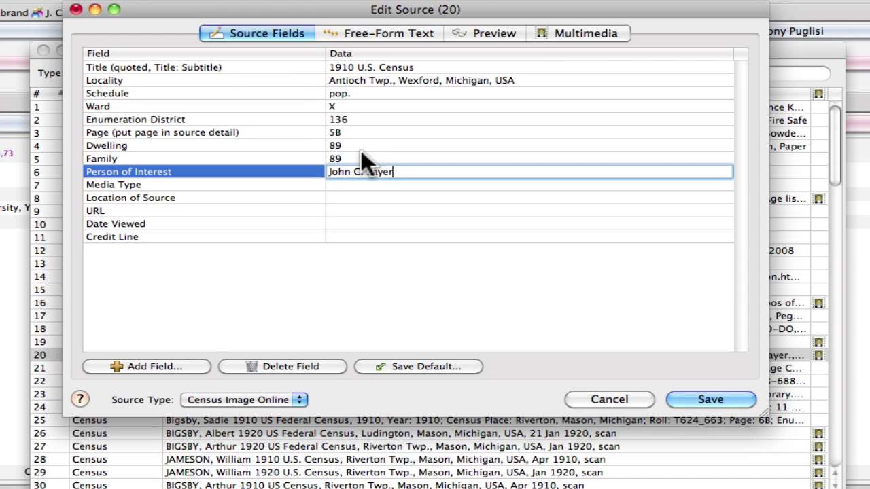
click(357, 32)
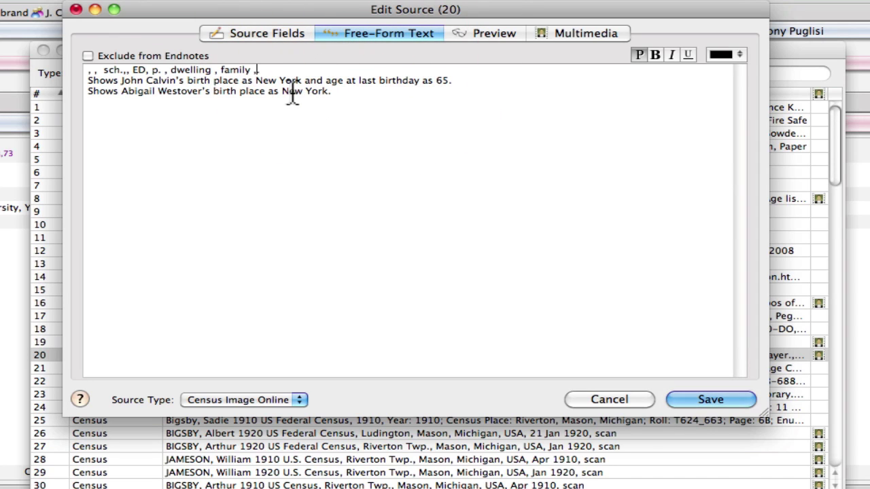
click(266, 68)
click(281, 41)
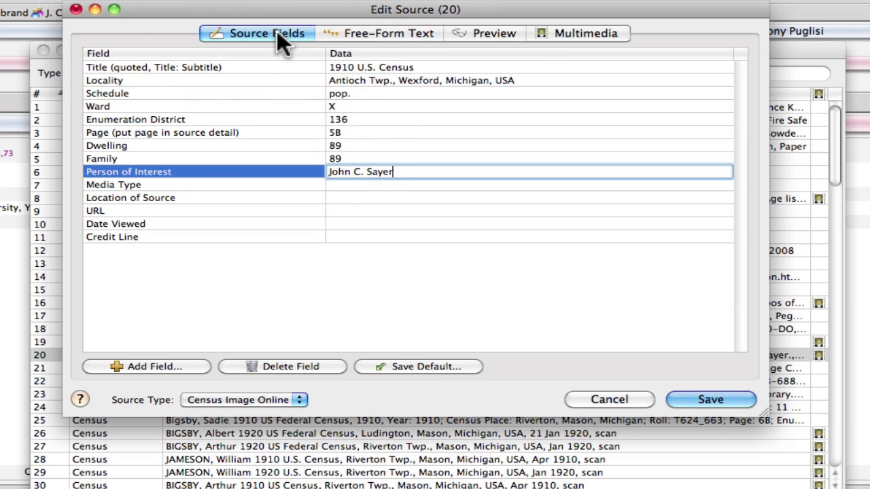
Review the two New York birth-place notes remaining in source 20's free-form text.
click(347, 185)
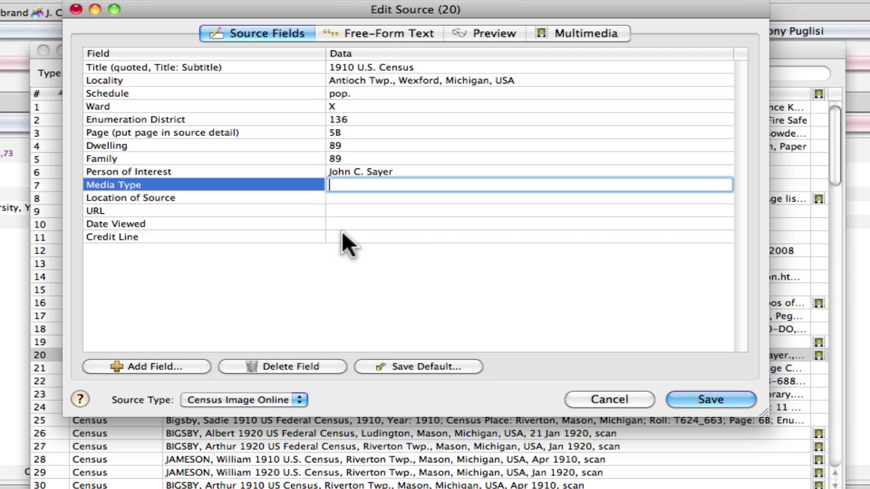
click(378, 33)
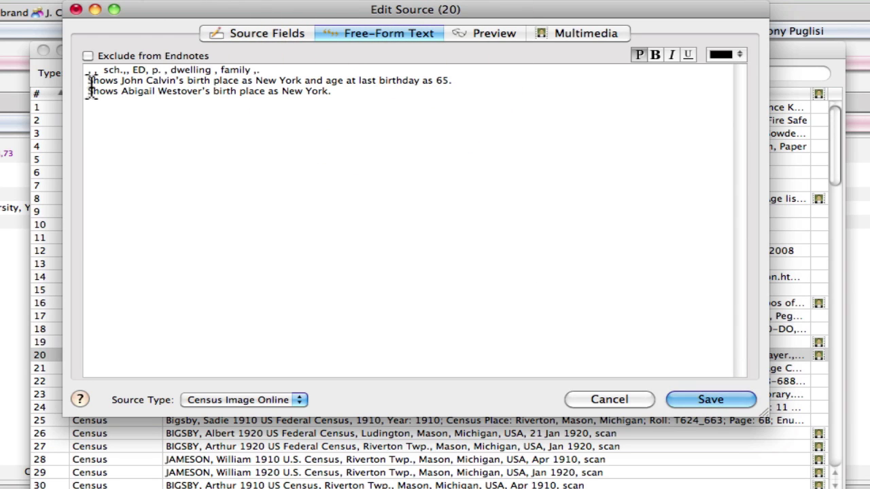
drag(88, 80, 331, 101)
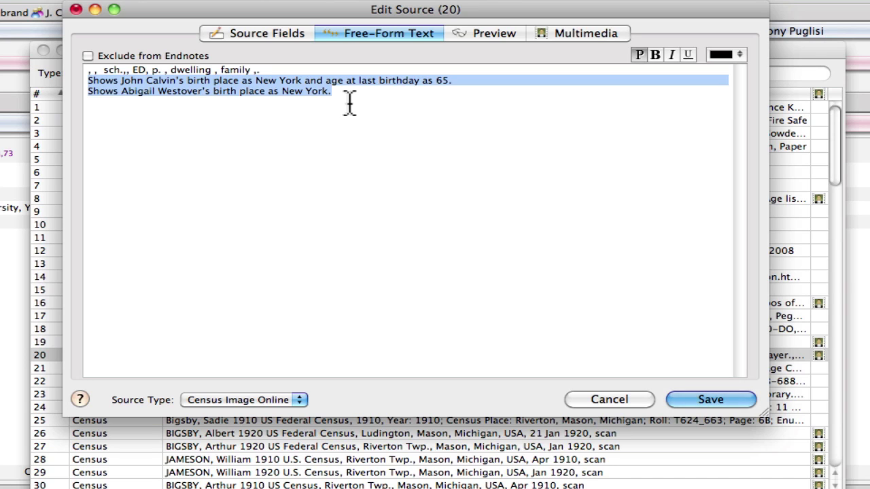
click(130, 91)
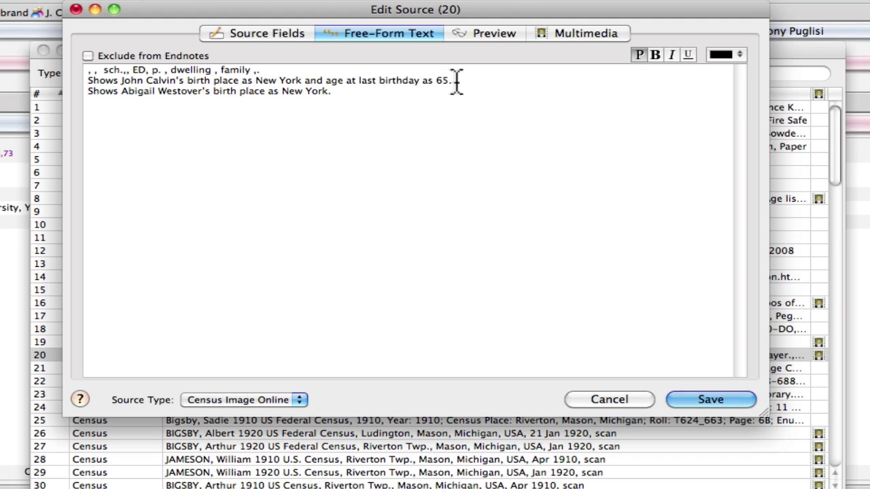
Save source 20 and list the 11 people who cite it.
click(708, 398)
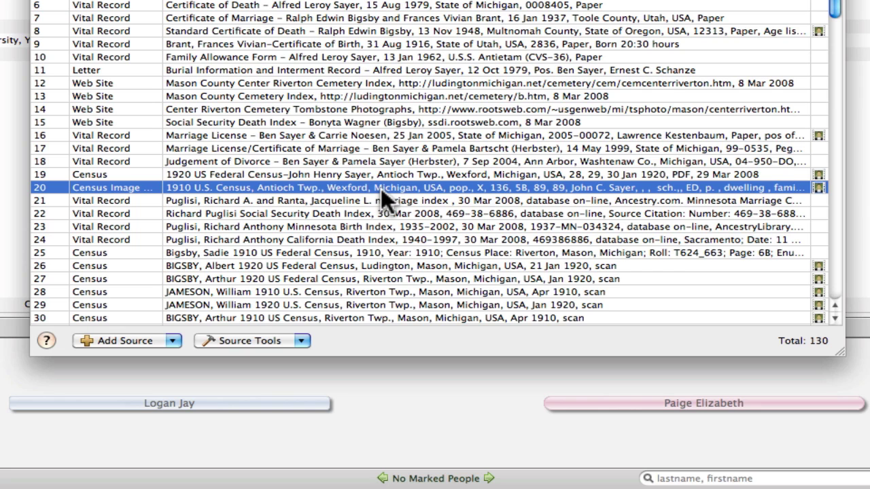
click(301, 339)
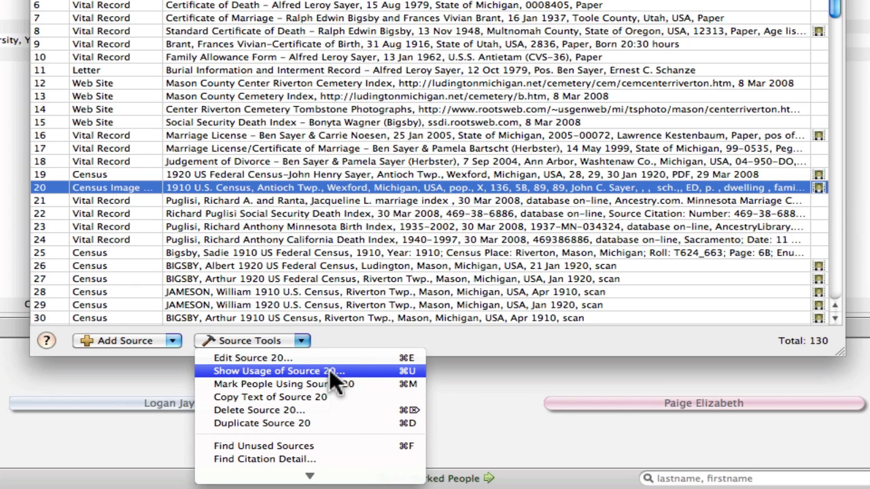
click(316, 371)
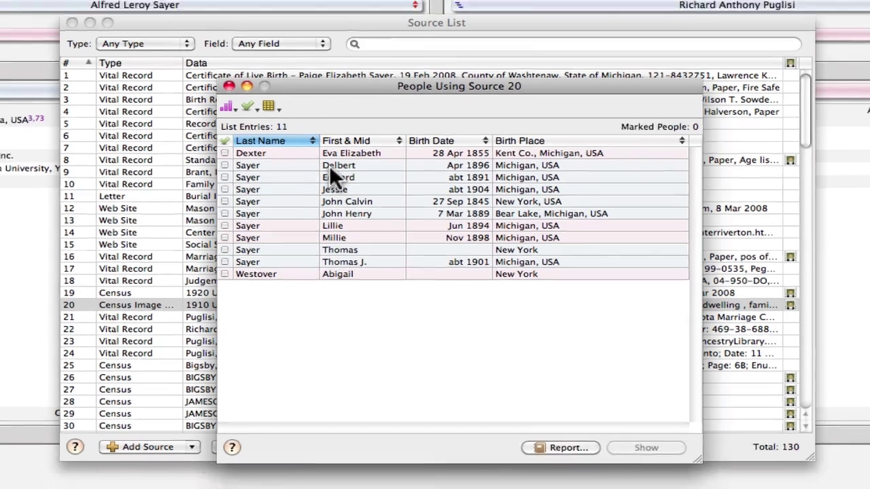
Preview source 20's citation from a citing person's birth, cancel without changes, and open the Source List.
double_click(321, 160)
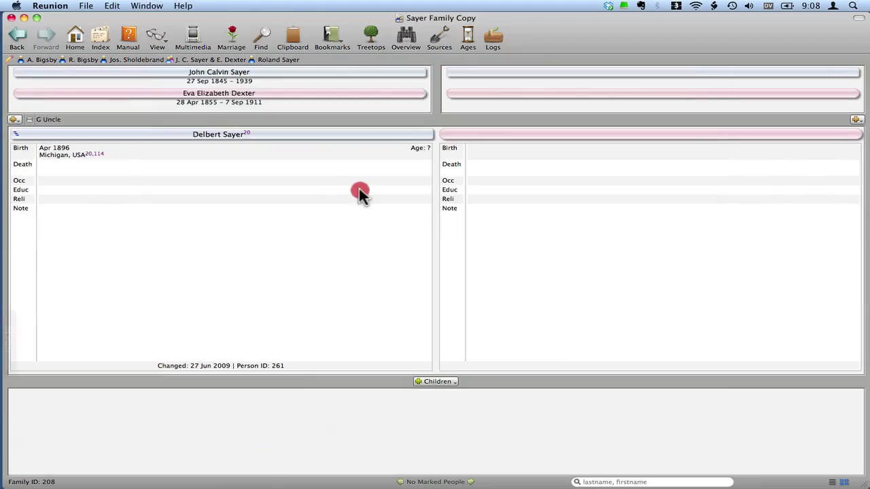
double_click(178, 151)
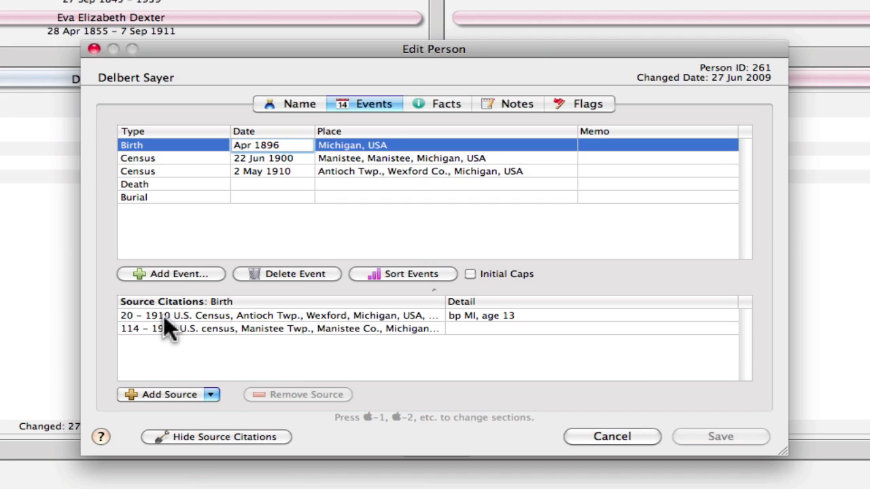
click(228, 316)
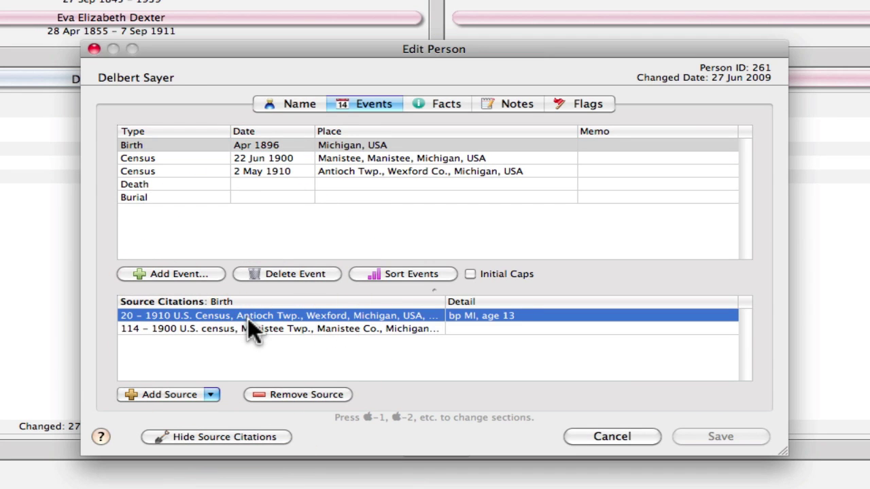
double_click(249, 317)
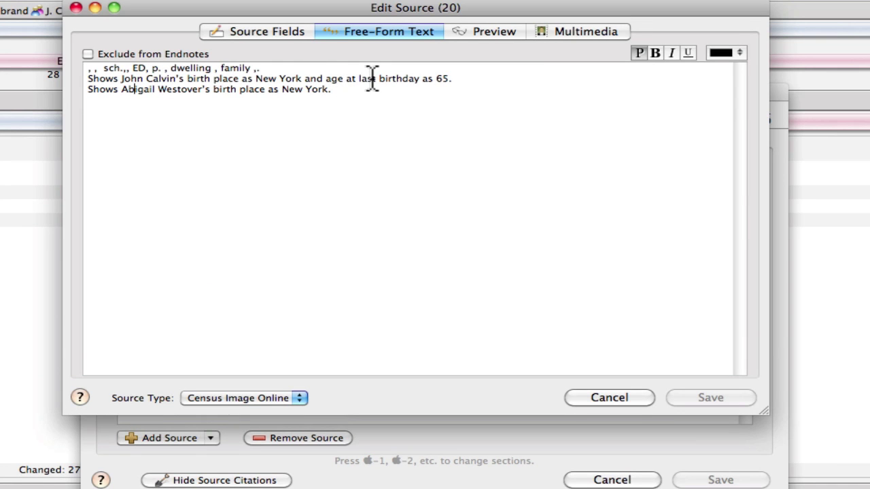
click(269, 32)
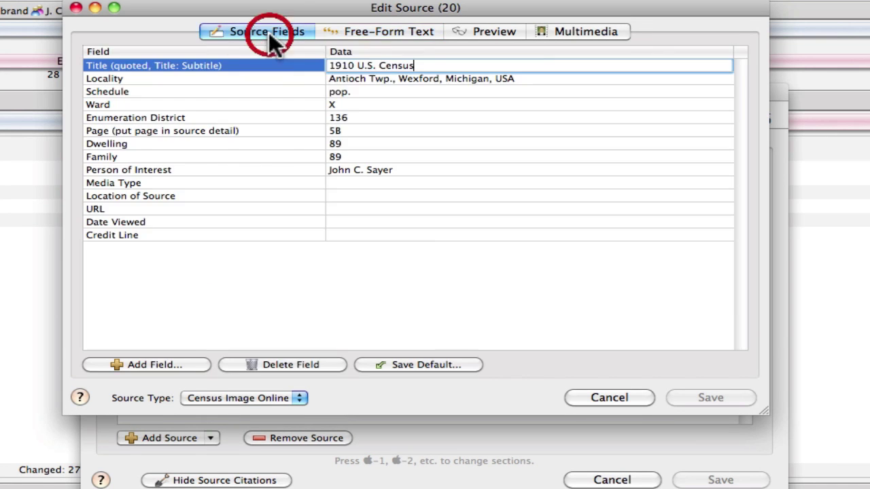
click(477, 32)
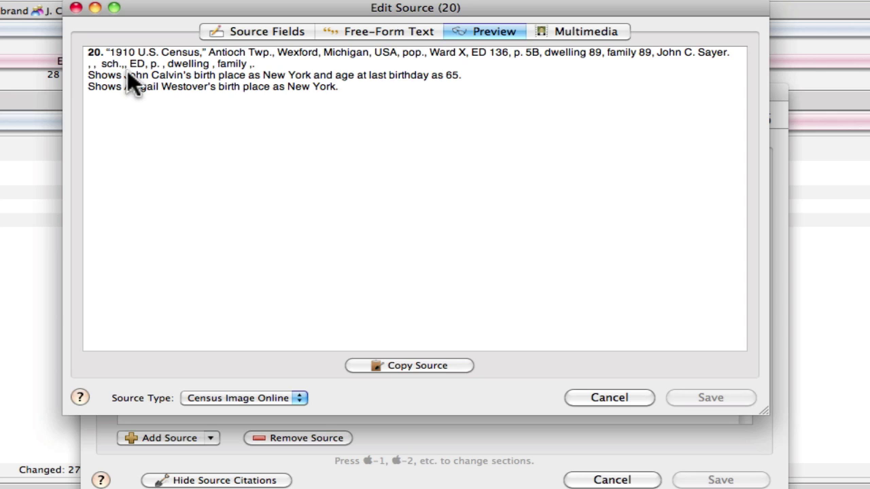
click(280, 31)
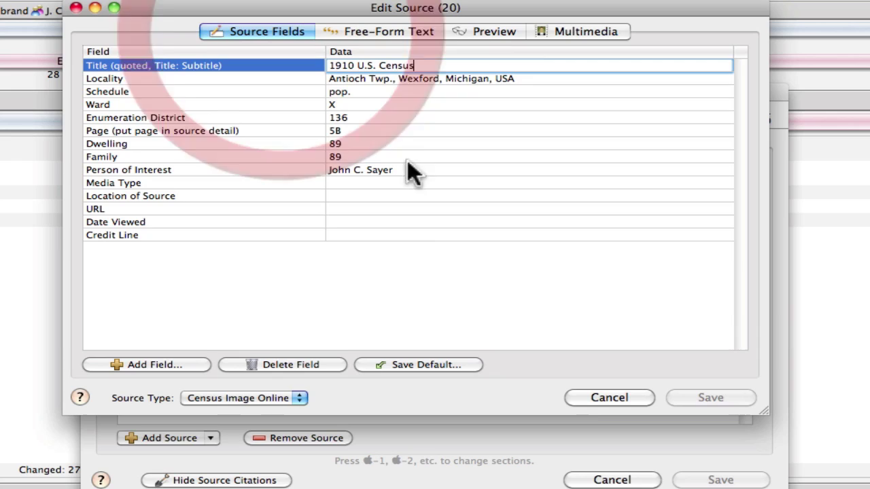
click(606, 405)
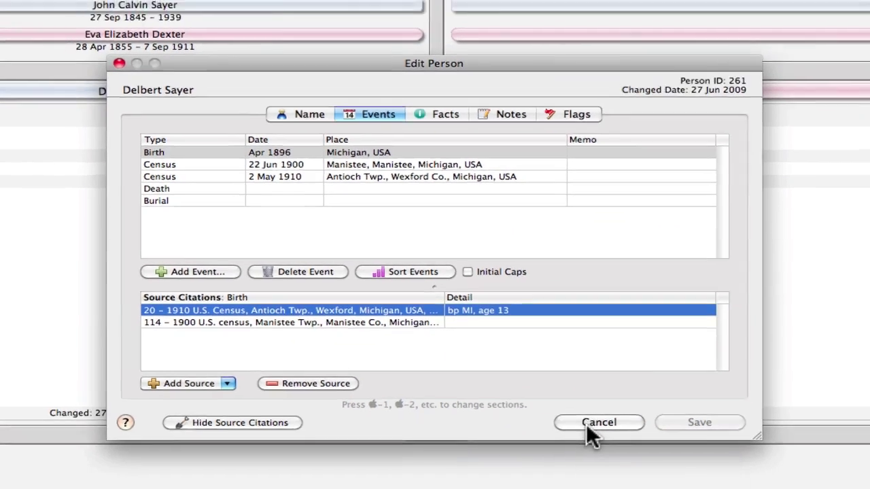
click(608, 480)
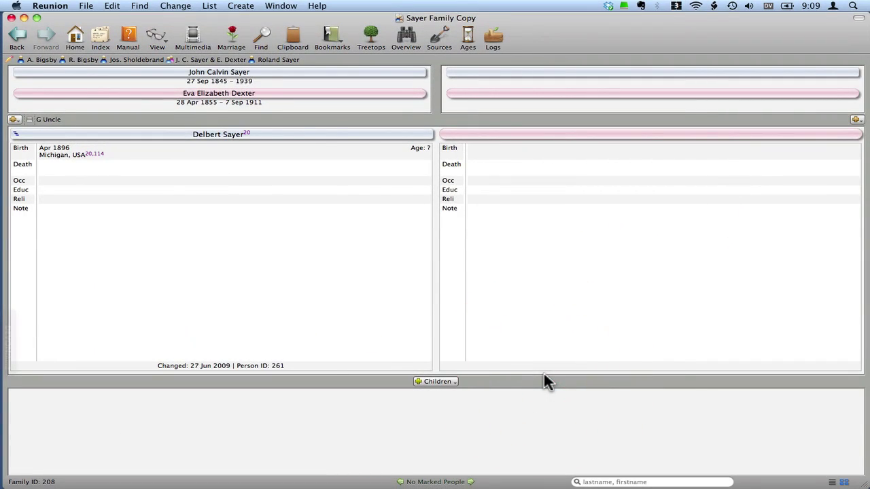
key(super+shift+s)
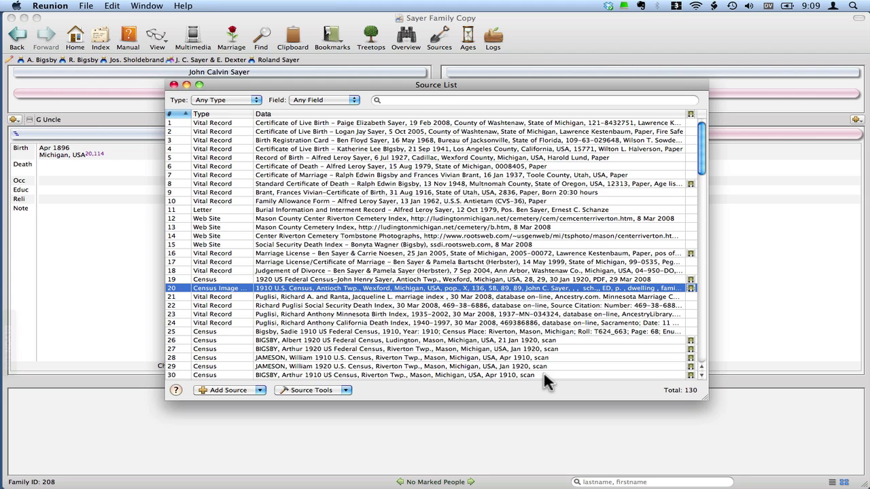
Cut the head of household's New York birth-place and age-65 note from source 20's text and save.
double_click(406, 287)
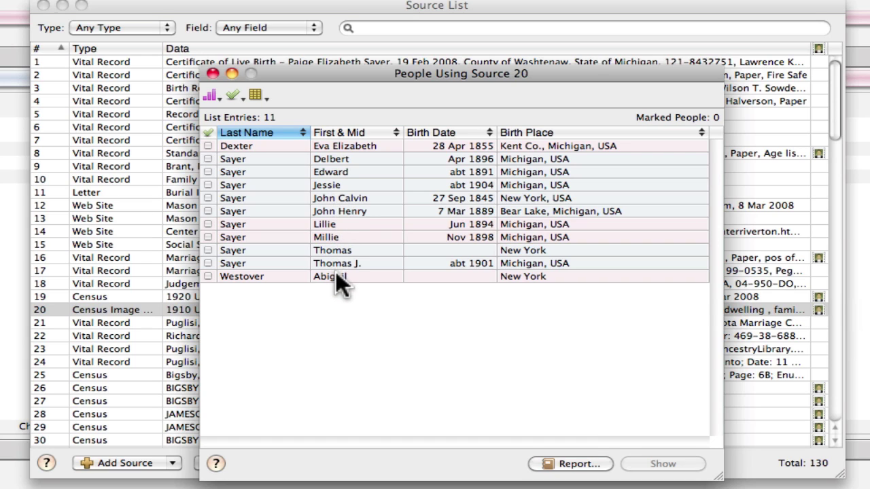
double_click(334, 197)
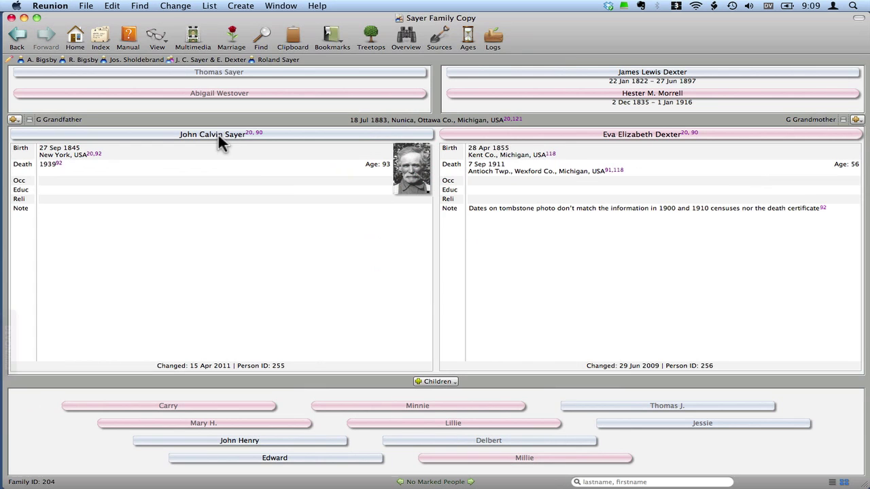
double_click(182, 148)
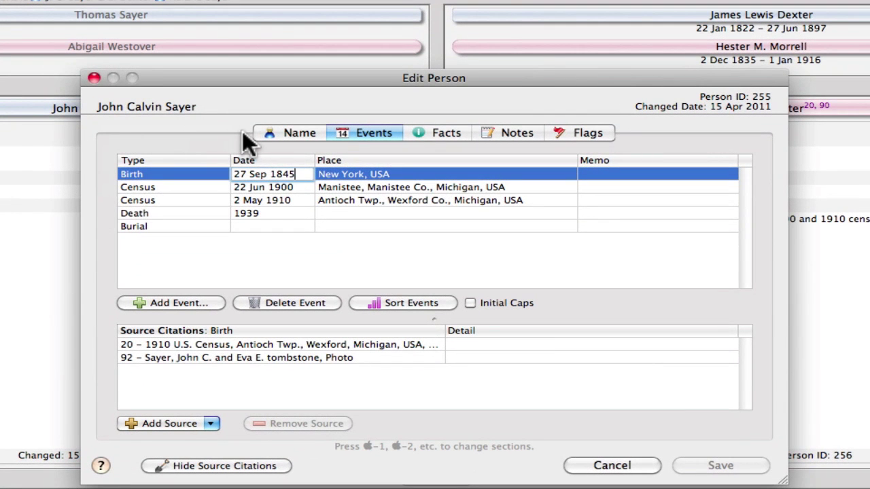
double_click(250, 345)
click(390, 19)
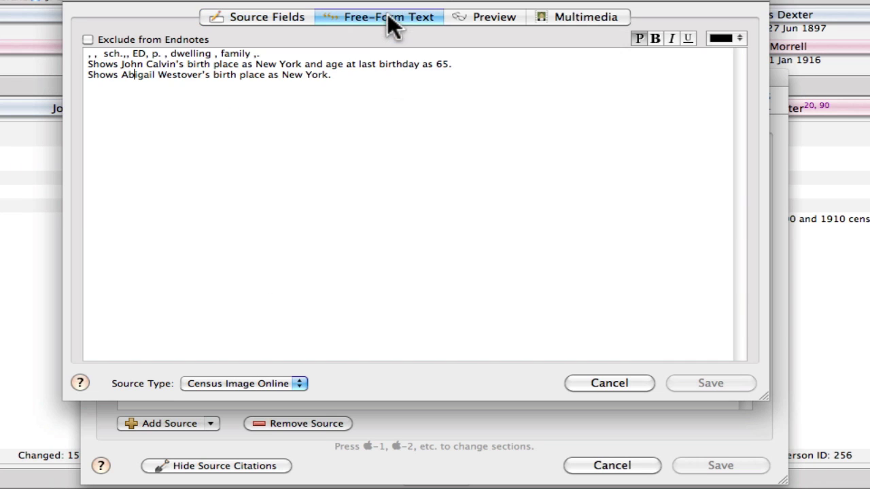
drag(454, 66, 89, 70)
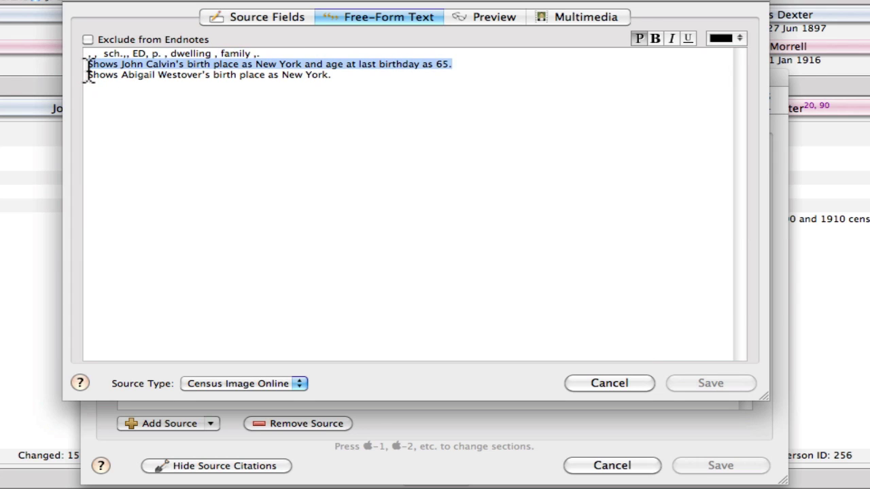
key(BackSpace)
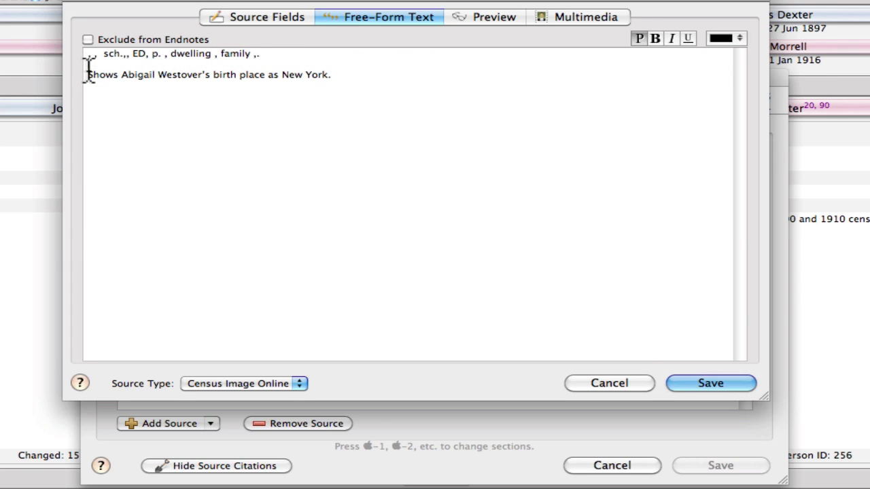
key(Left)
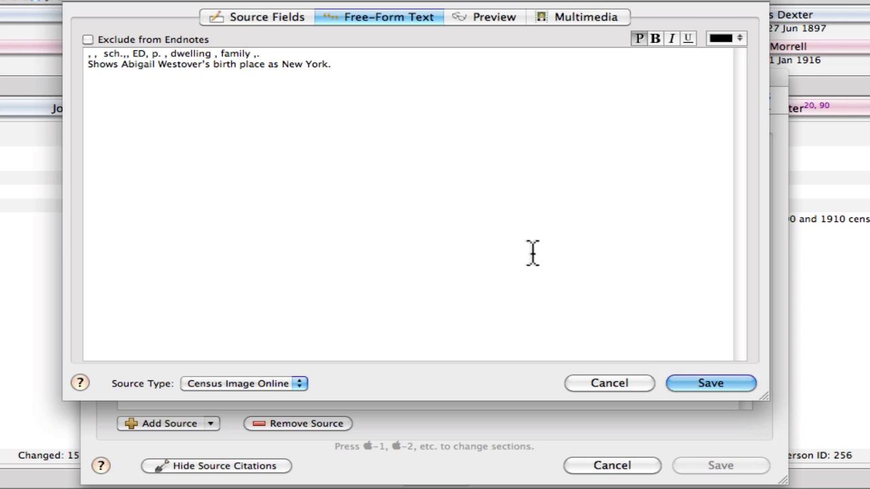
click(707, 383)
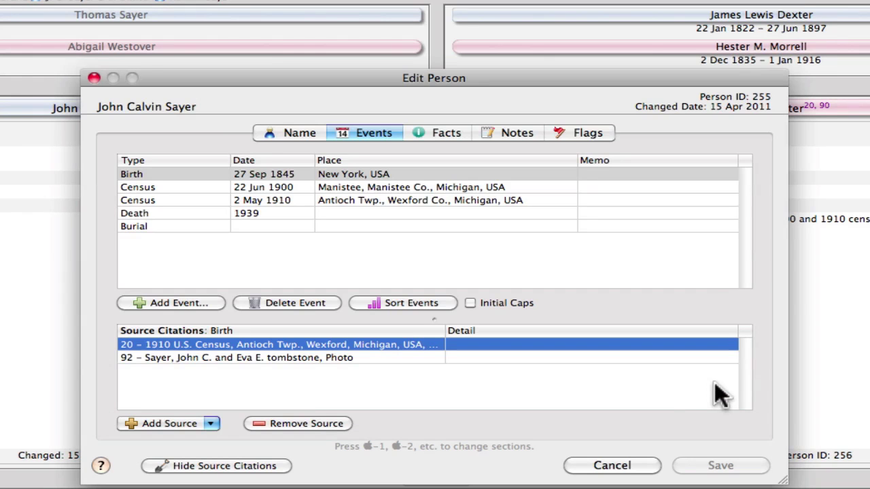
Paste that note into his Birth citation's detail and save his record.
click(506, 343)
key(super+v)
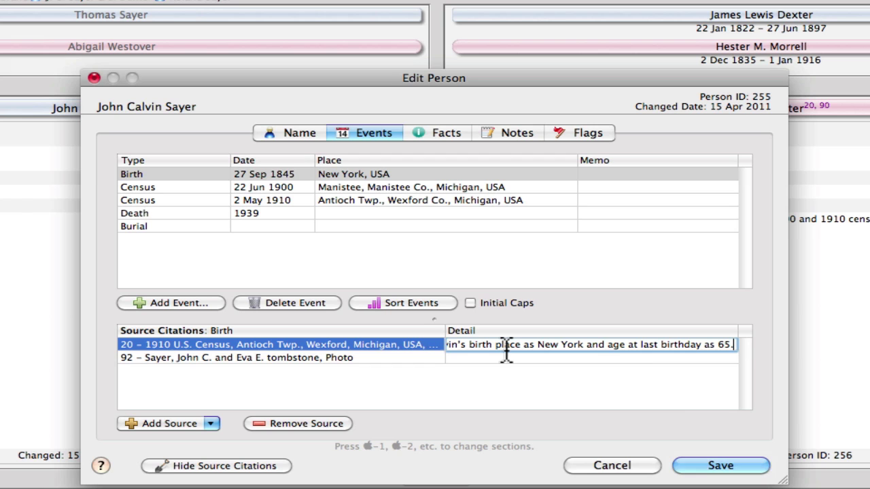
key(super+1)
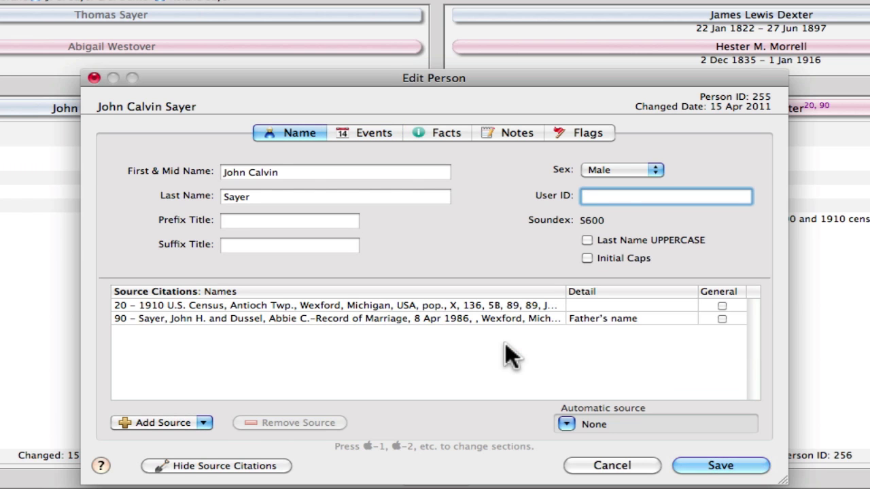
click(685, 460)
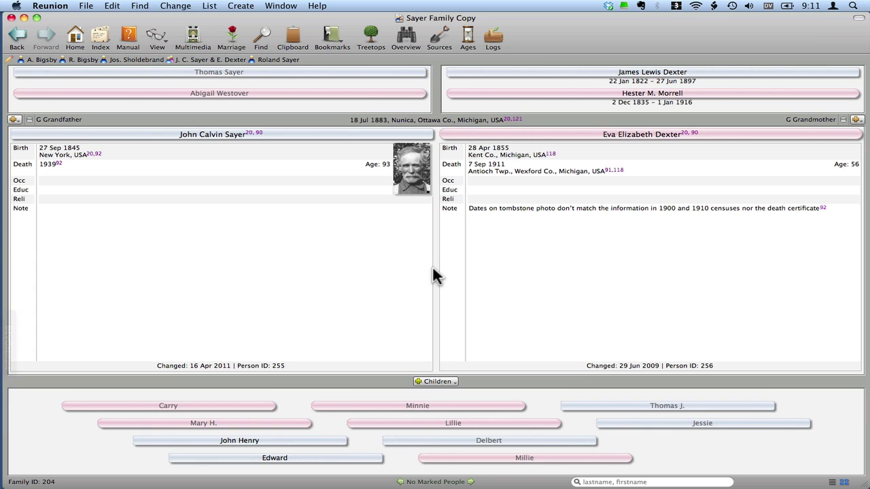
Open the other parent's events and select her New York birth's source 20 citation.
click(223, 93)
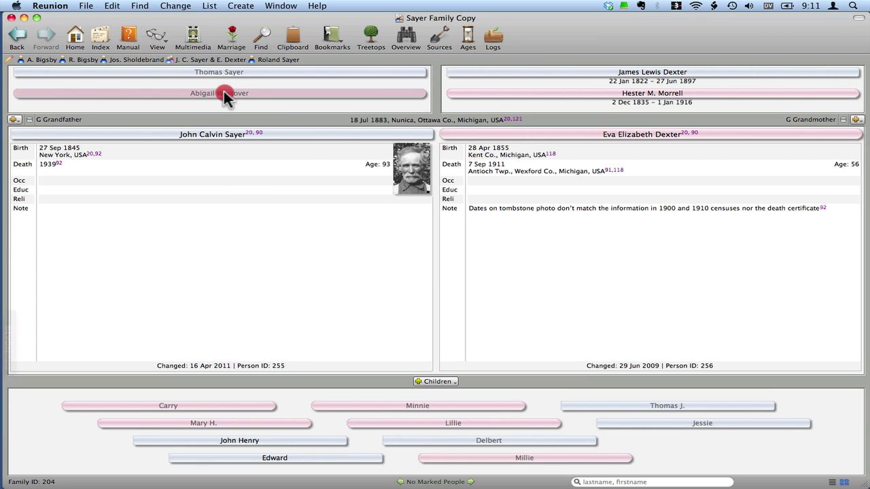
double_click(649, 137)
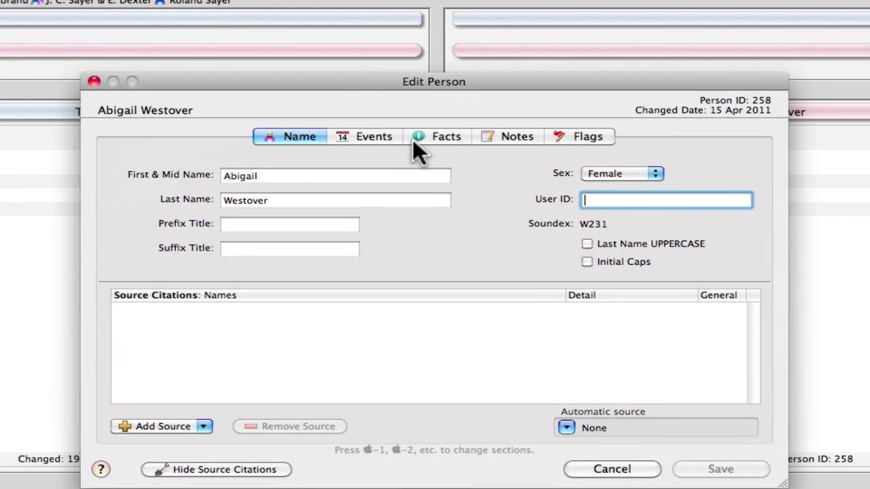
click(385, 138)
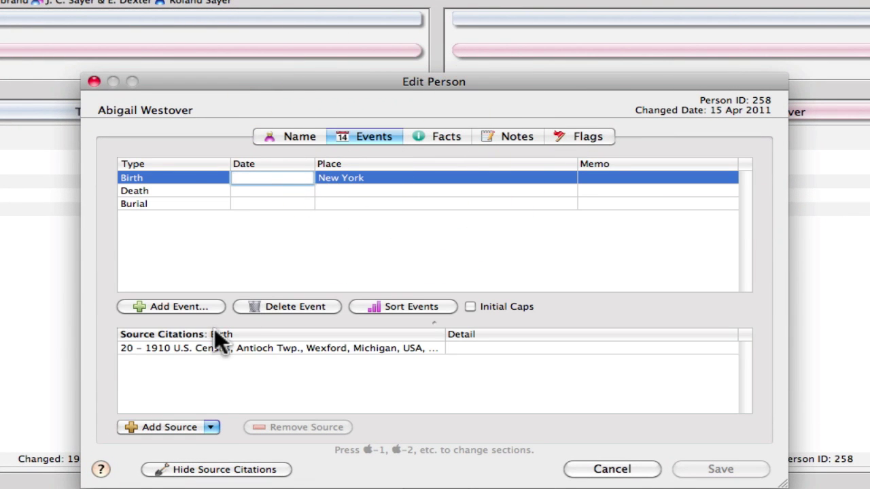
click(254, 345)
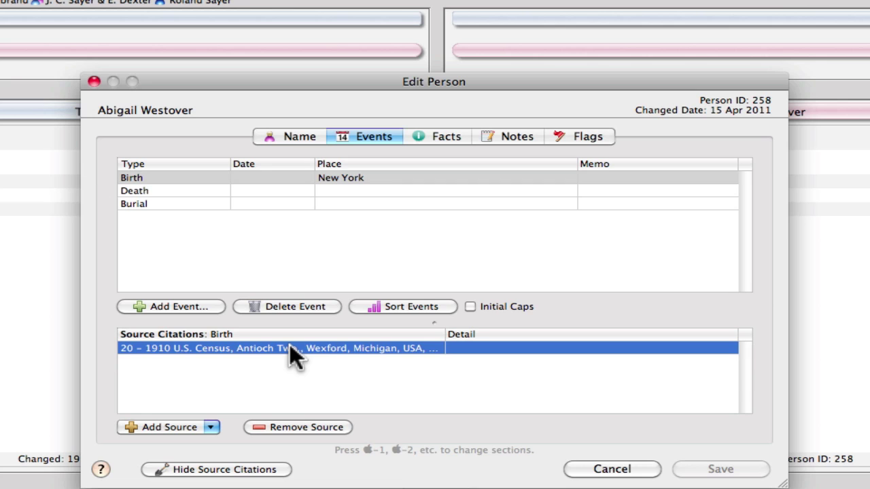
double_click(290, 348)
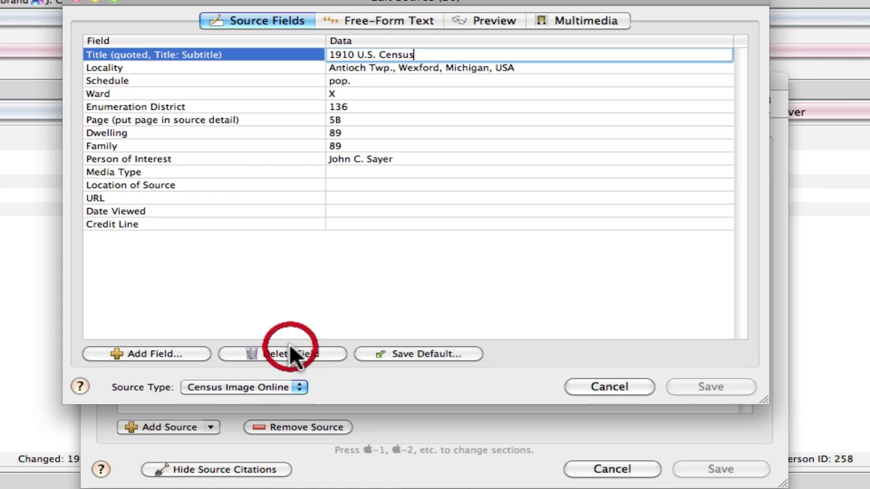
click(380, 22)
drag(333, 69, 82, 68)
key(super+c)
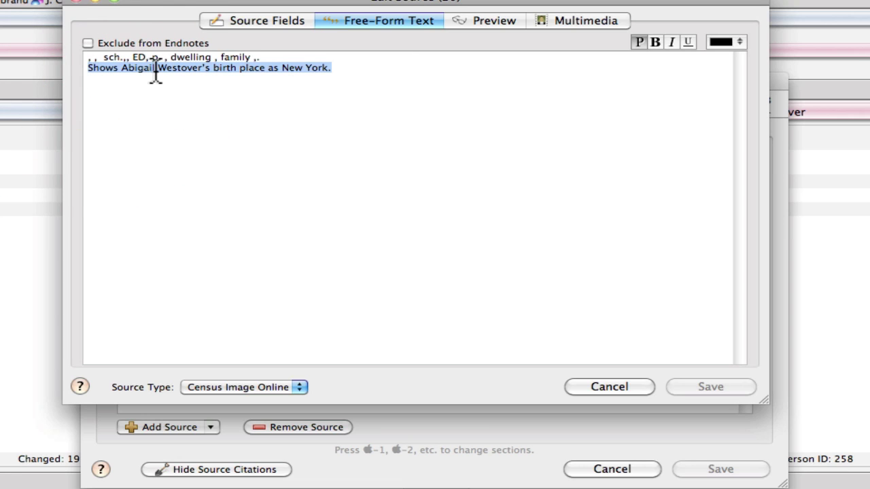
key(BackSpace)
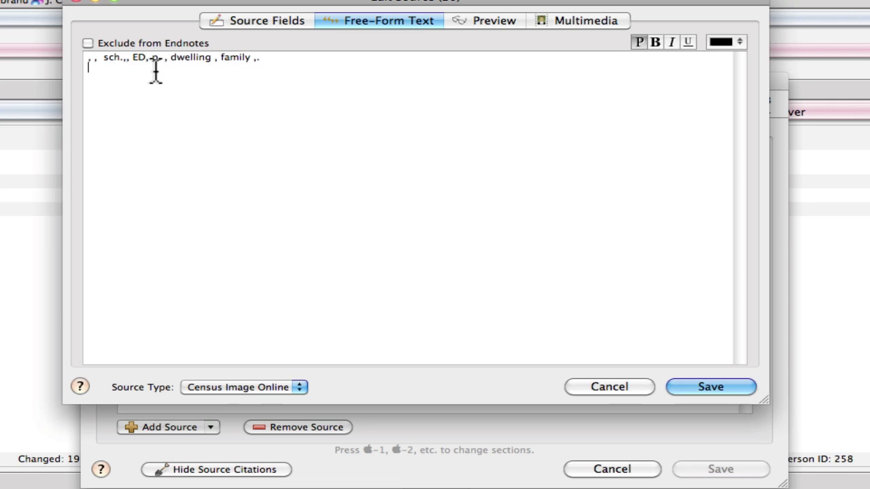
click(707, 386)
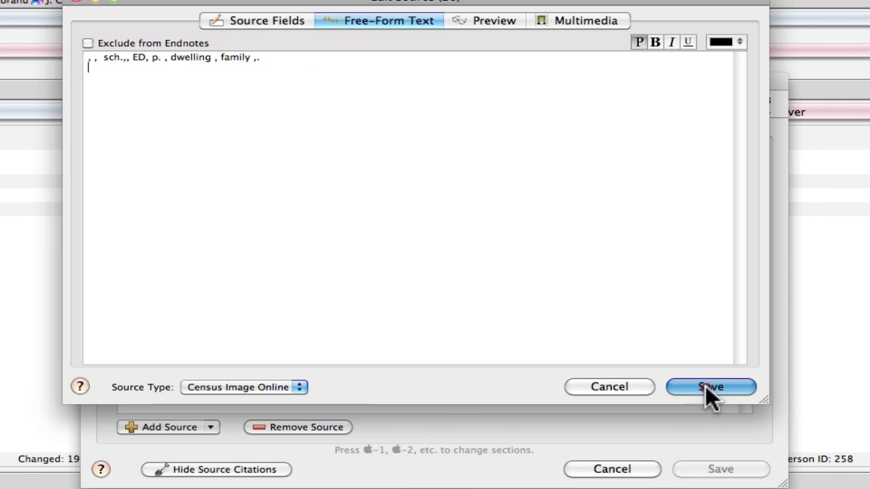
double_click(565, 348)
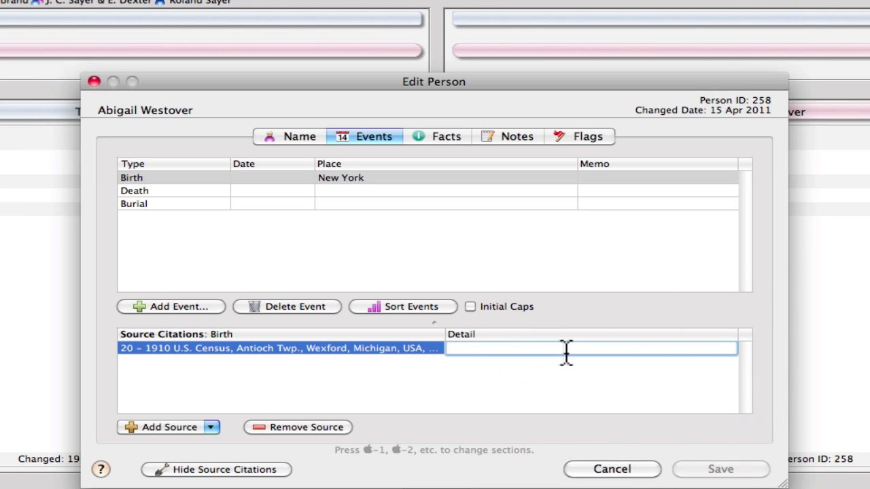
key(super+v)
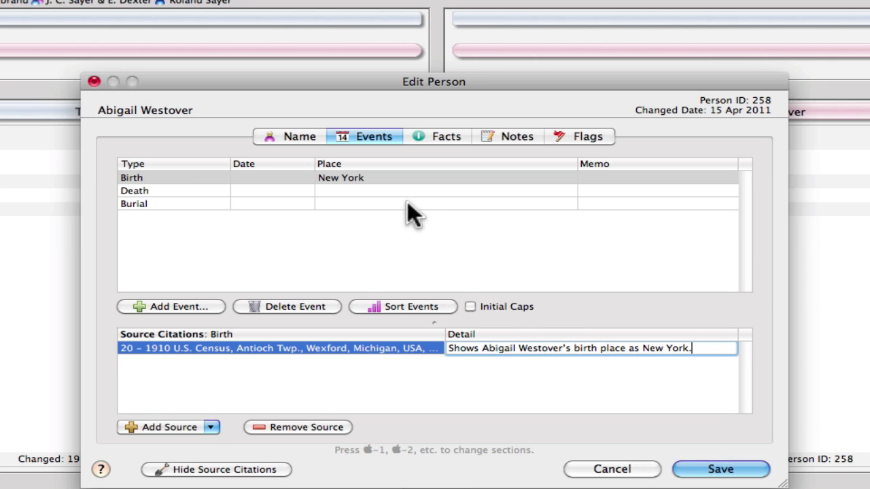
Clear the leftover free-form citation text from source 20.
double_click(292, 347)
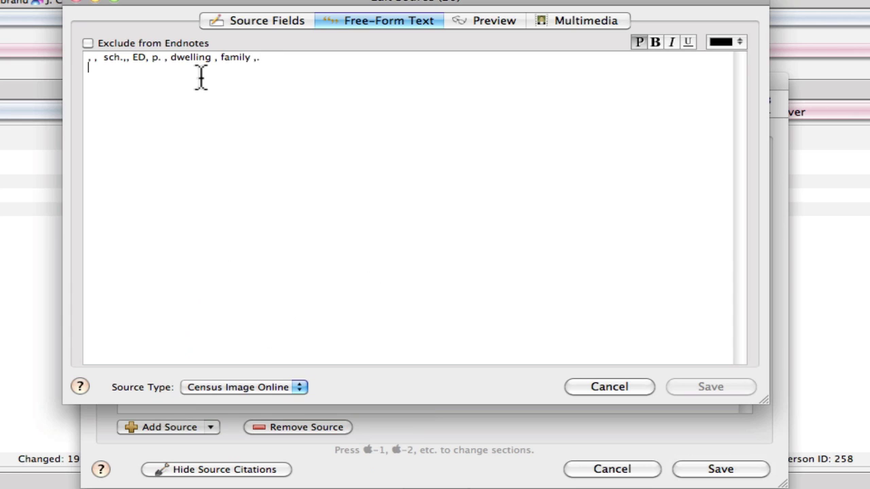
key(super+a)
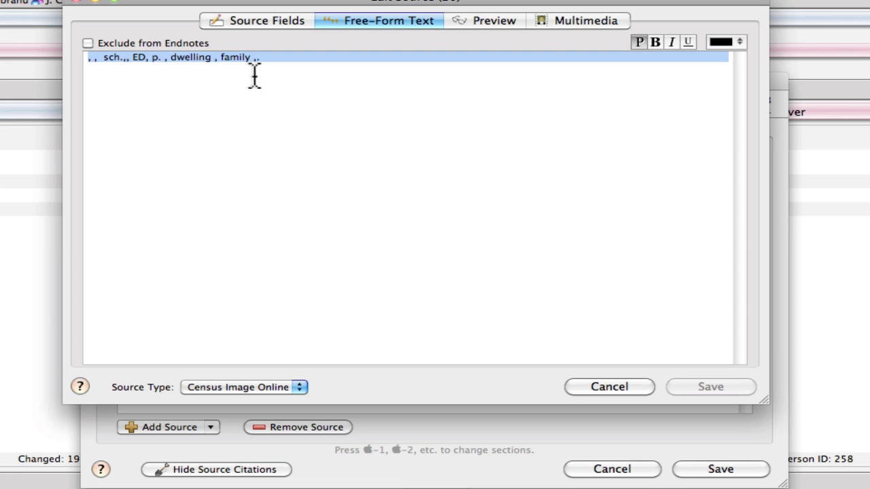
key(BackSpace)
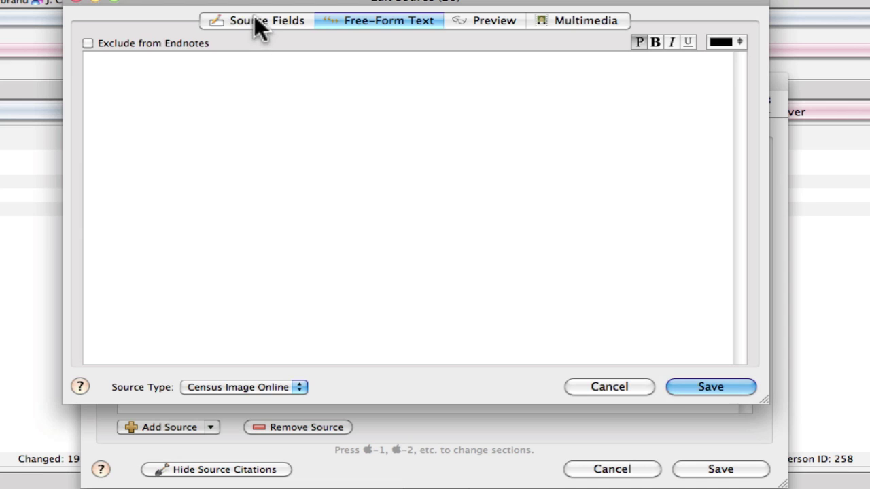
Review source 20's census fields and citation preview, then save the source and Abigail's record.
click(254, 25)
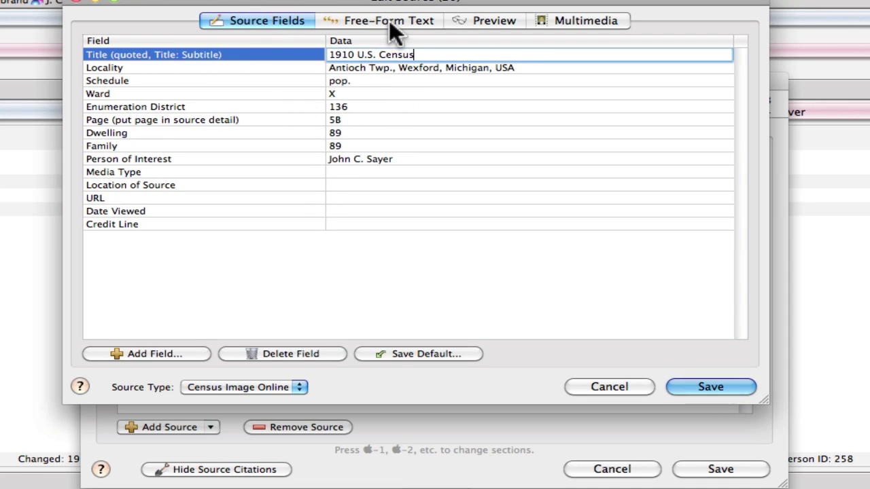
click(485, 19)
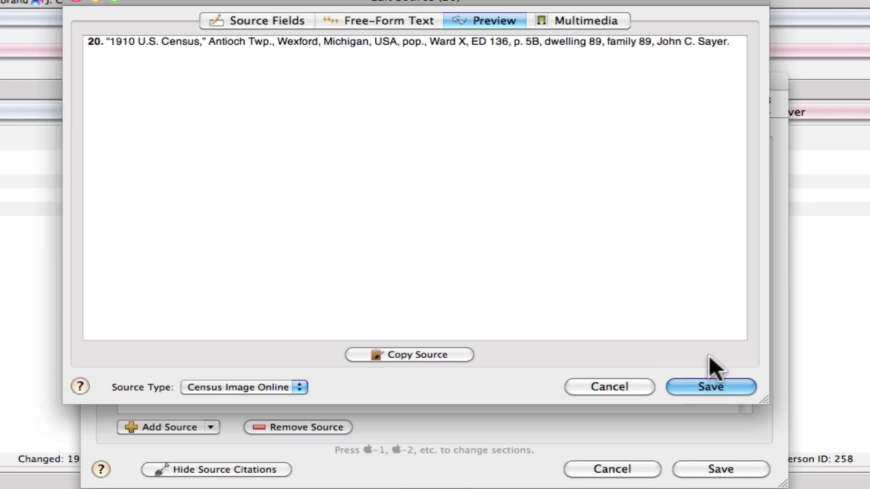
click(710, 387)
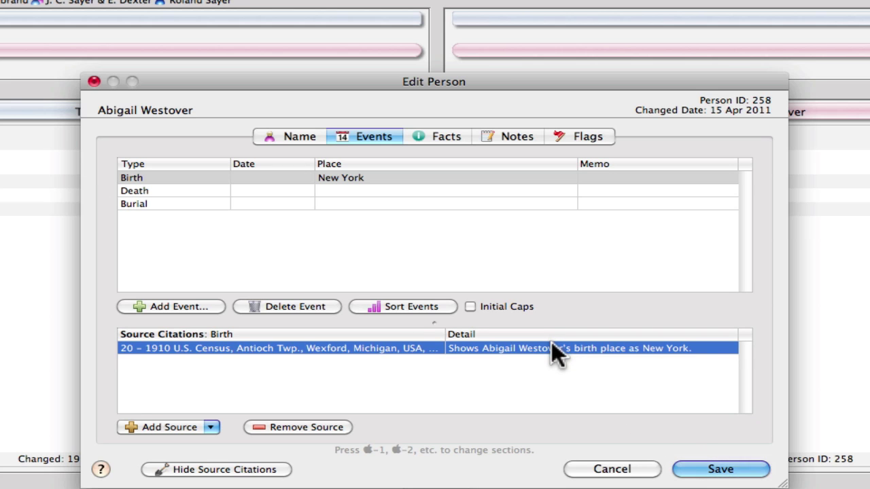
click(719, 469)
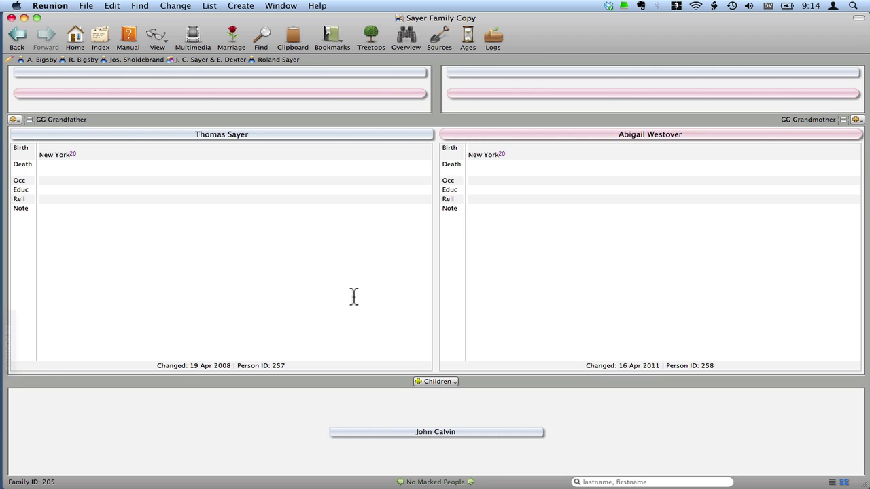
click(418, 431)
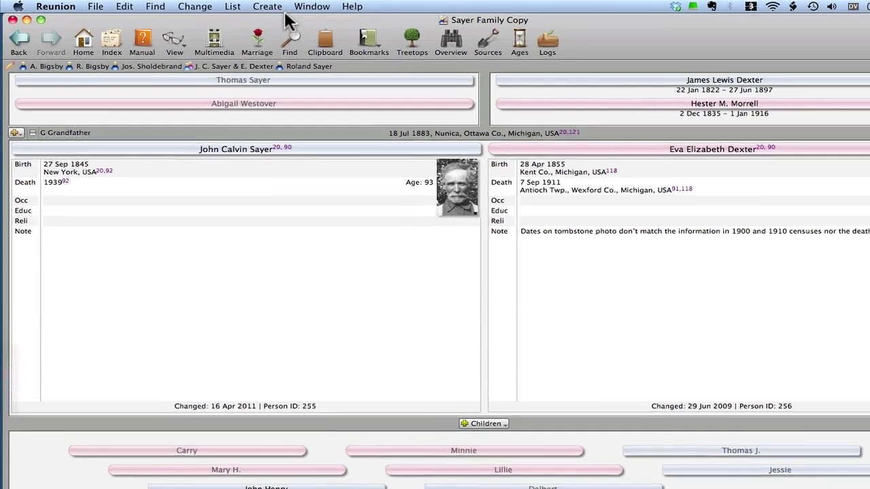
click(265, 6)
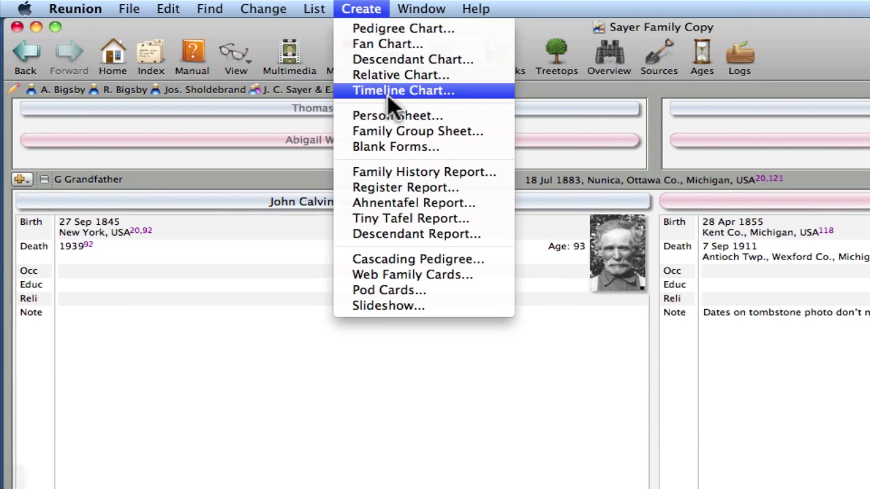
click(394, 115)
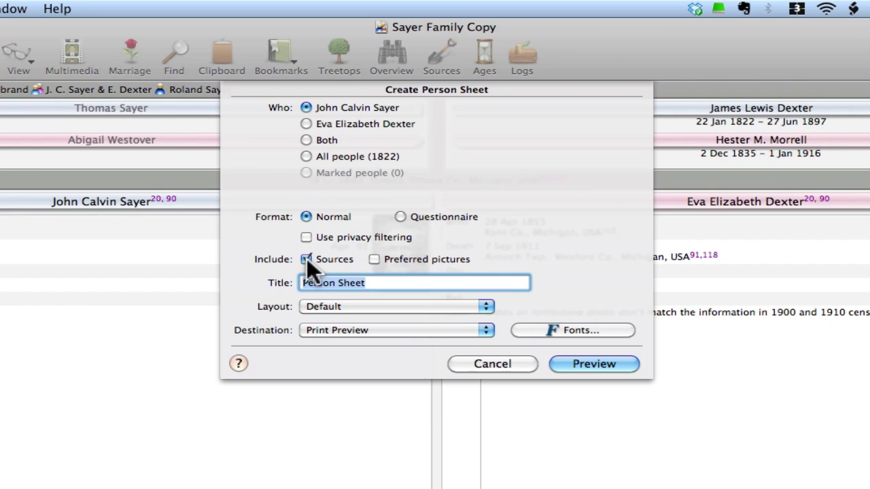
click(579, 364)
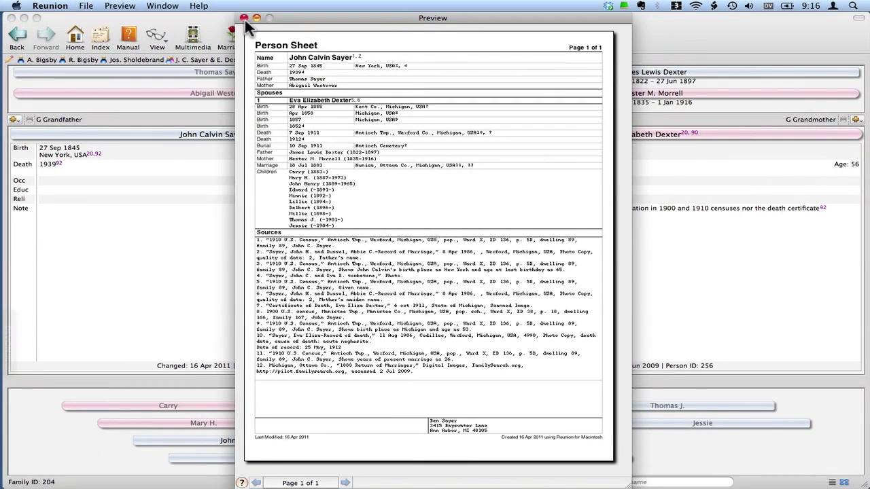
click(244, 18)
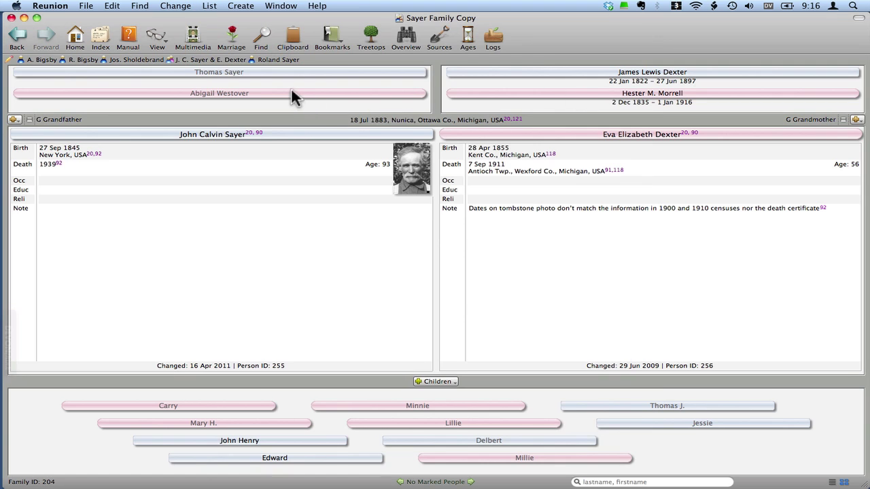
click(277, 93)
click(241, 5)
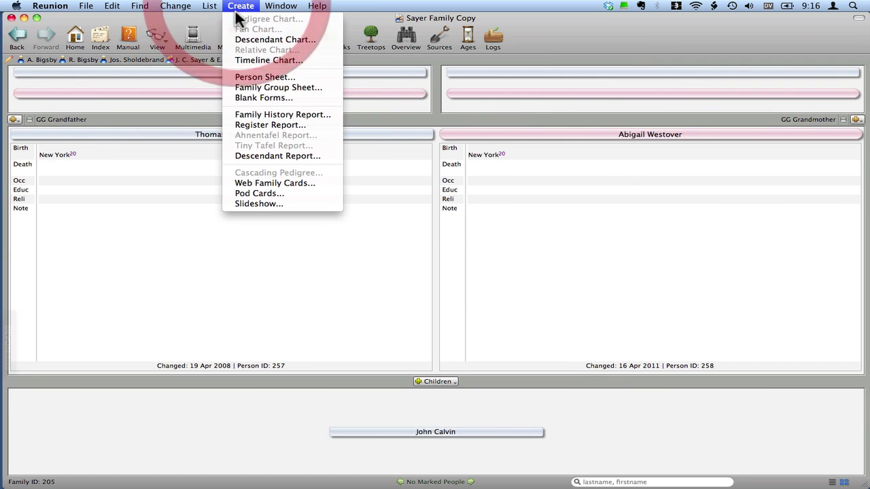
click(251, 76)
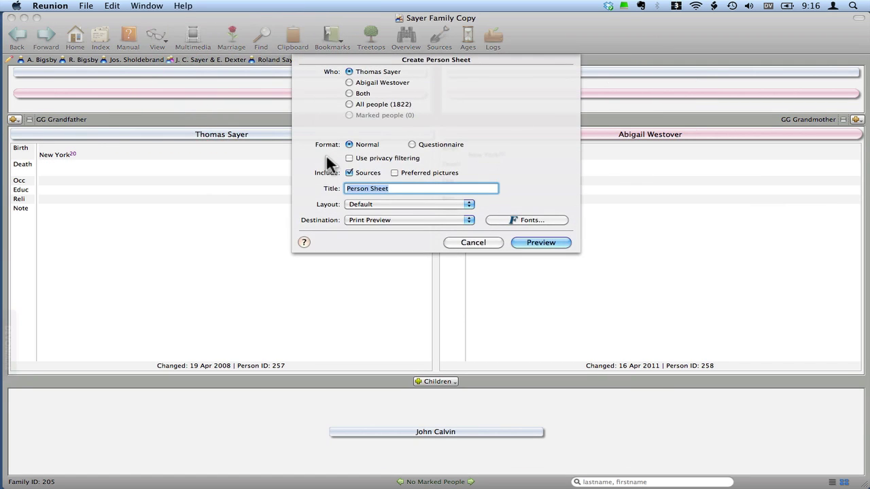
click(539, 243)
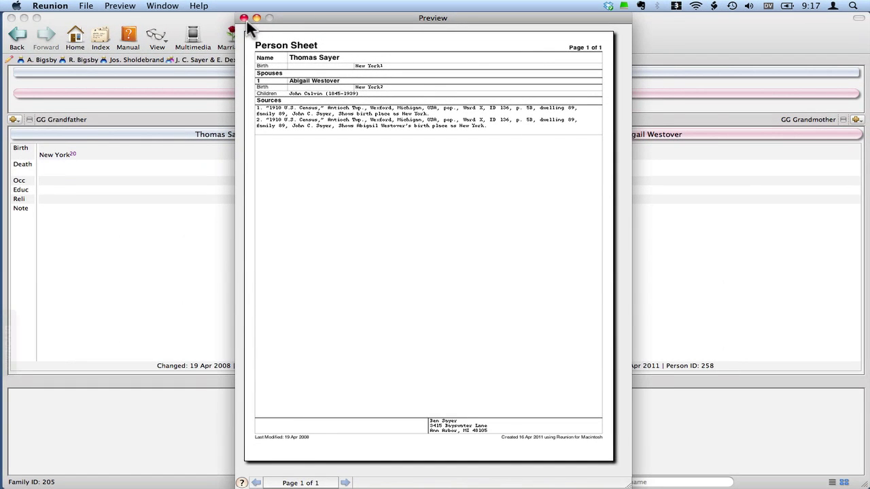
click(245, 19)
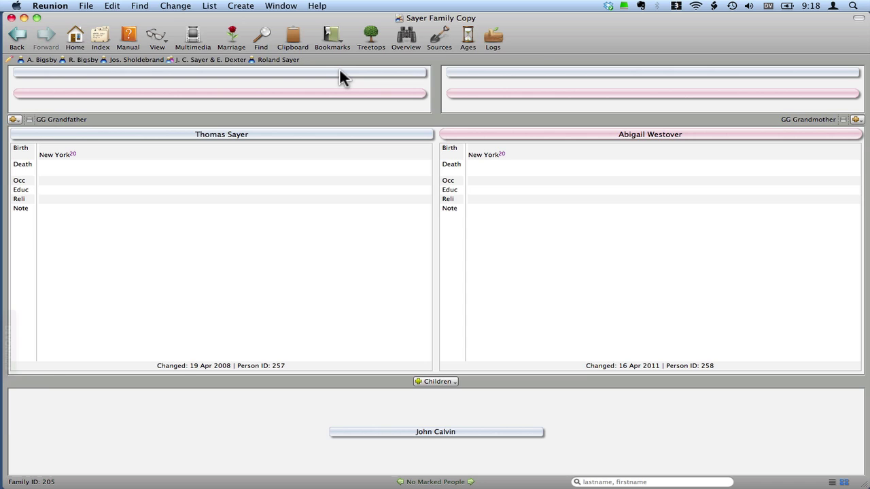
Briefly open and close the Source List, then quit Reunion.
key(super+shift+s)
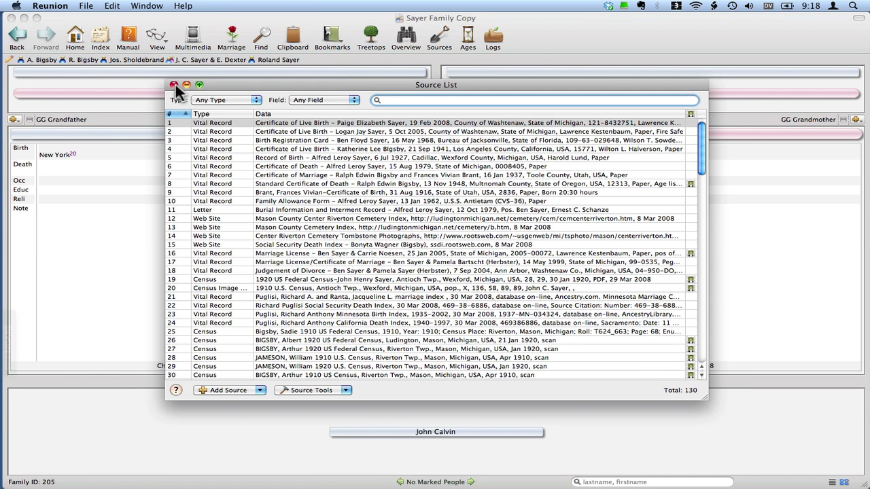
click(174, 84)
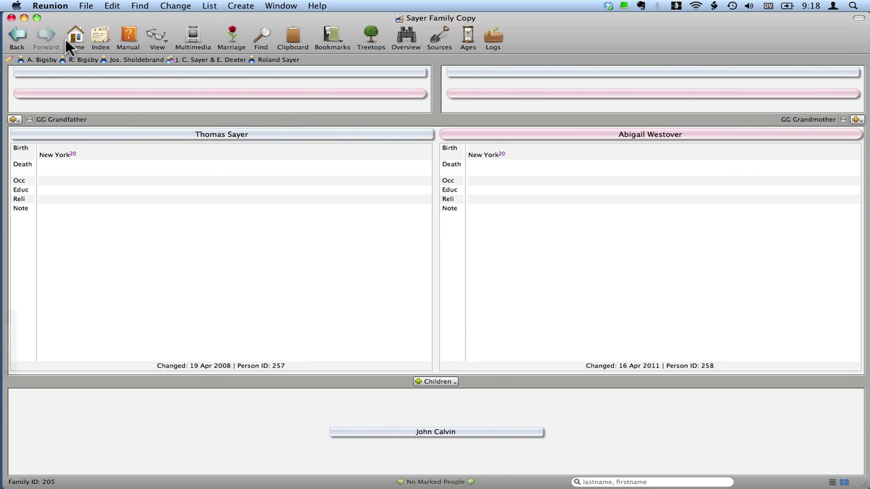
click(58, 5)
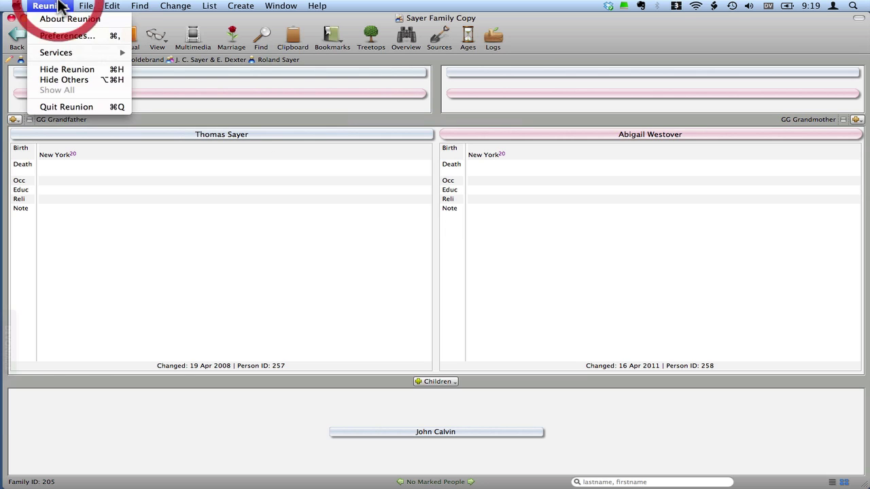
click(60, 106)
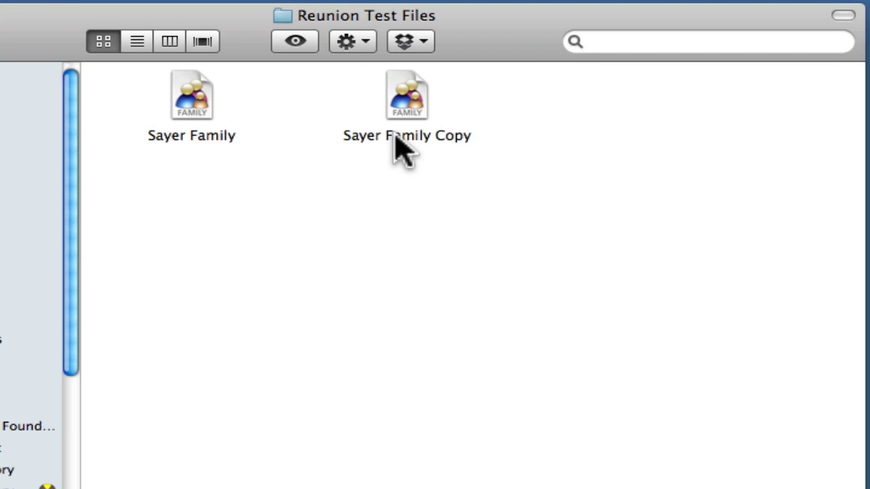
Rename the original Sayer Family file to 'Sayer Family-Backup 2011-04-16'.
click(188, 140)
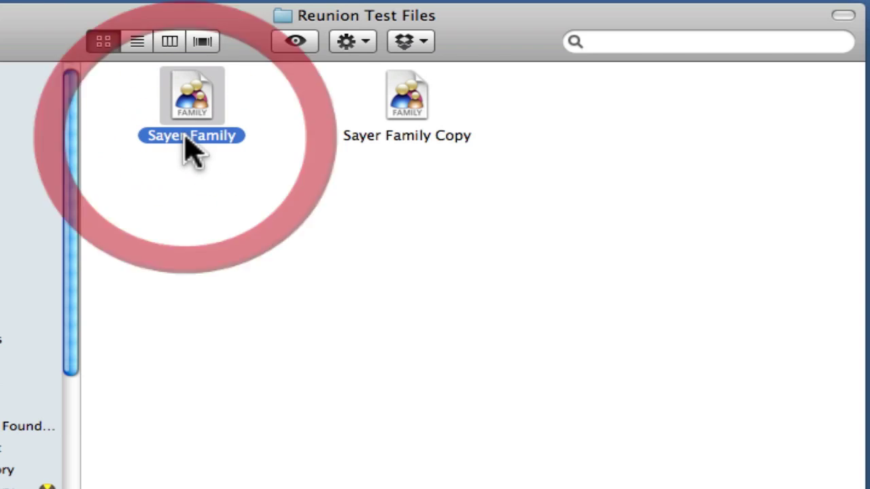
key(Return)
key(Right)
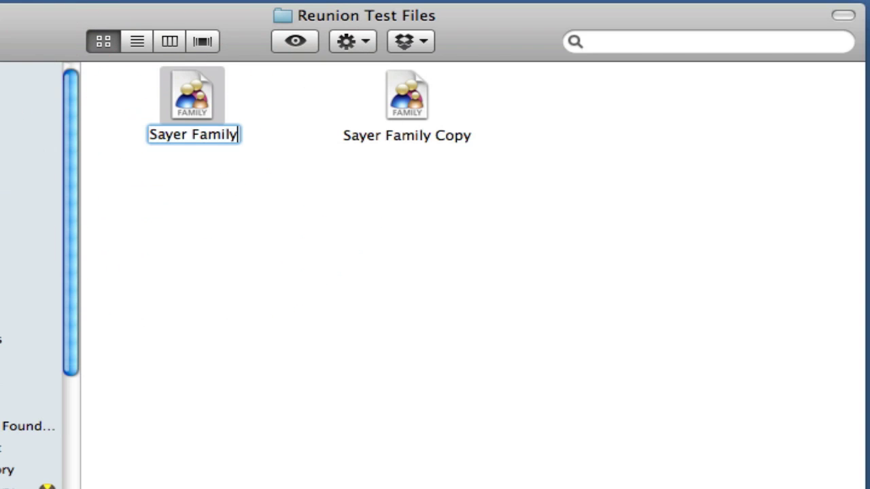
text(-)
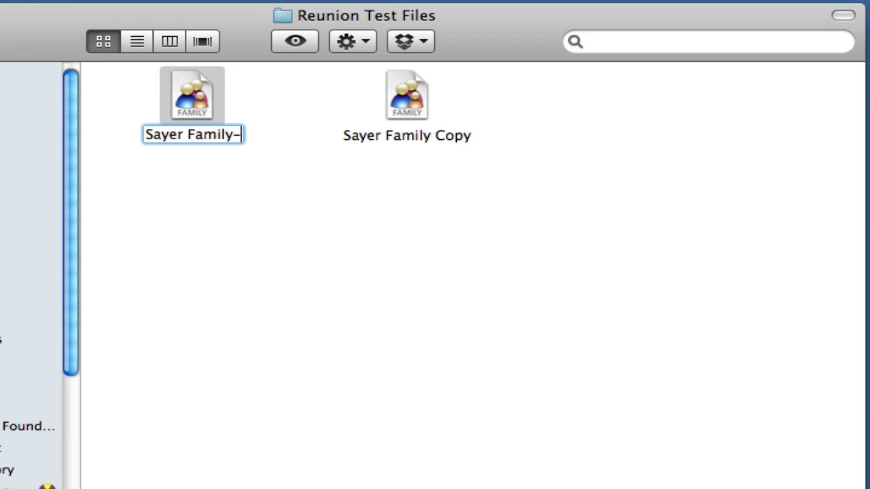
text(Back)
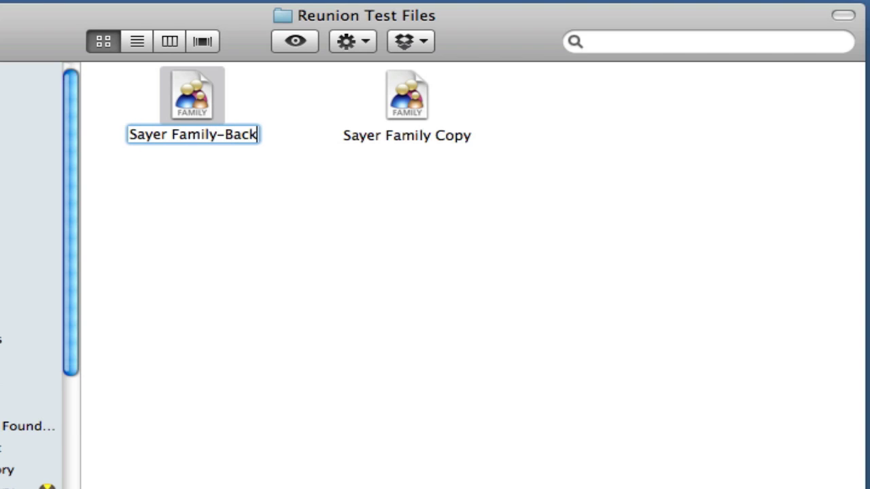
text(up 20)
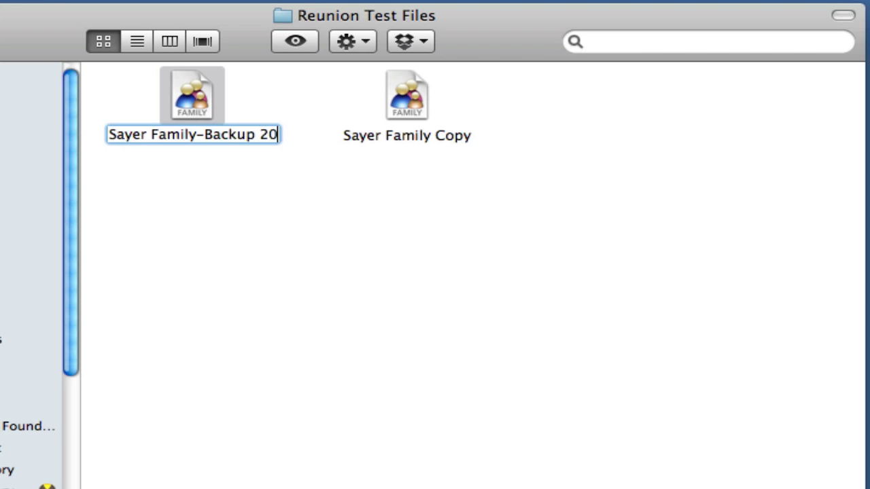
text(11-)
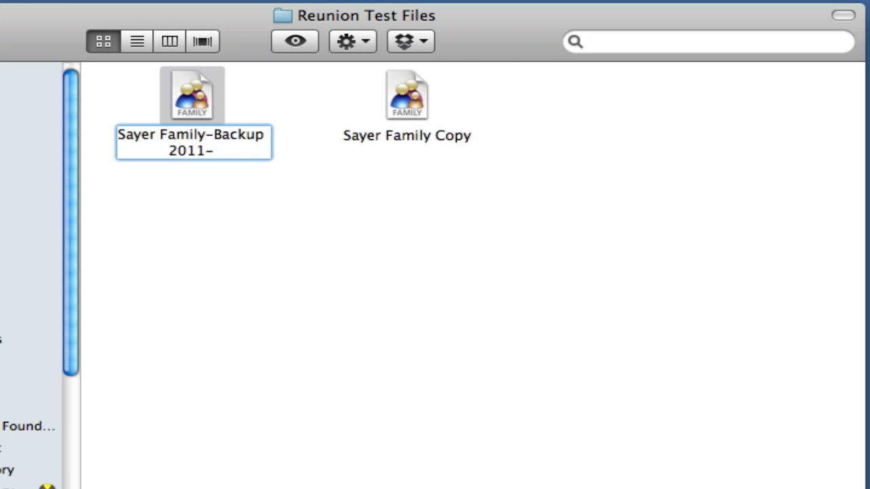
text(04-16)
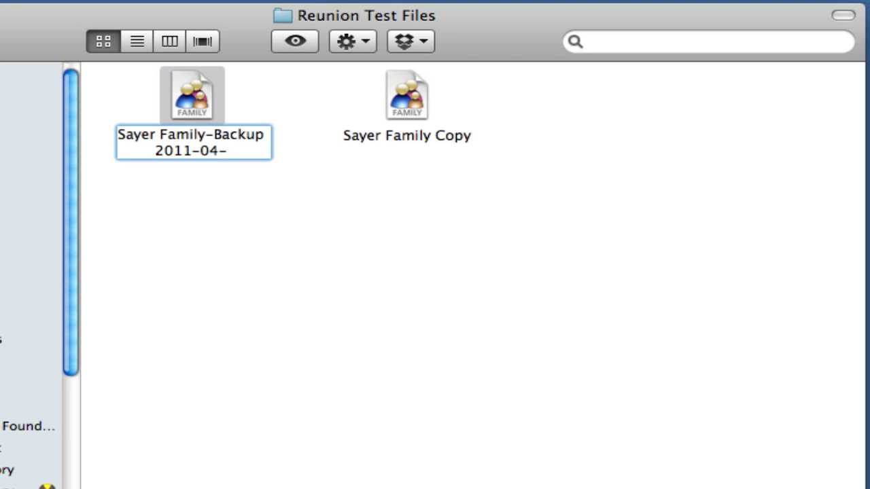
click(443, 144)
Rename 'Sayer Family Copy' to 'Sayer Family' by removing ' Copy'.
key(Return)
key(Right)
key(BackSpace)
key(BackSpace)
key(BackSpace)
key(BackSpace)
key(BackSpace)
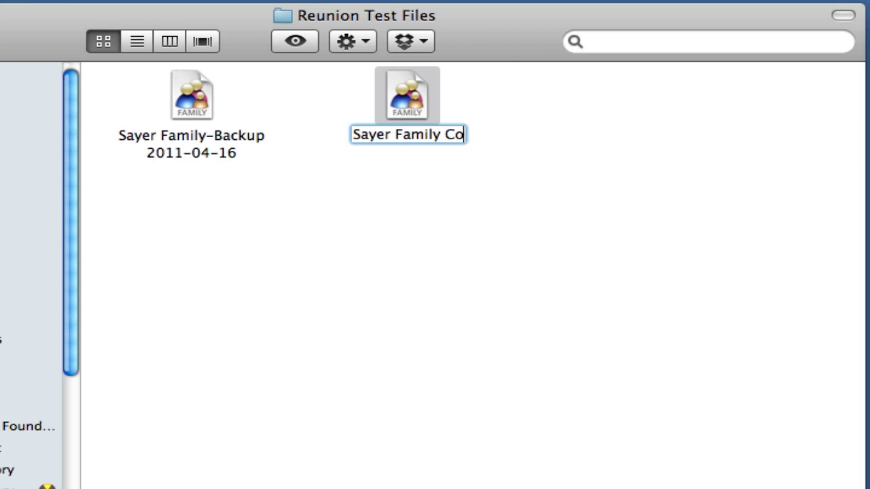
click(452, 201)
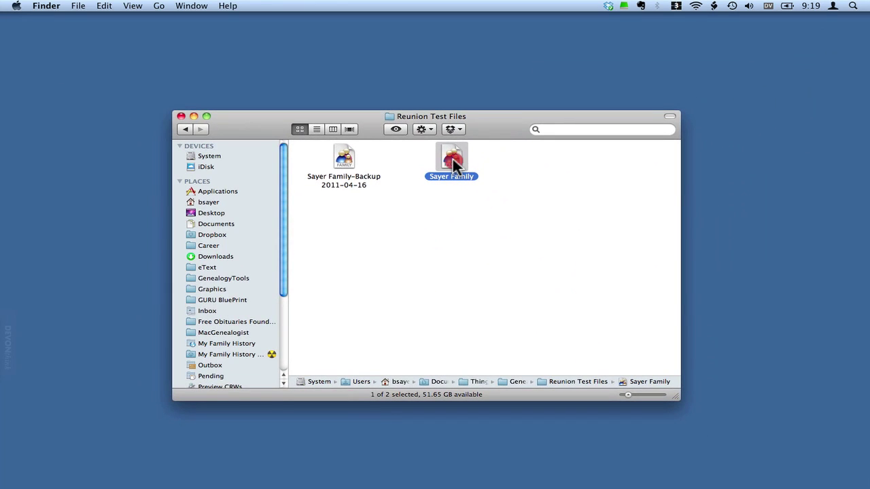
double_click(453, 159)
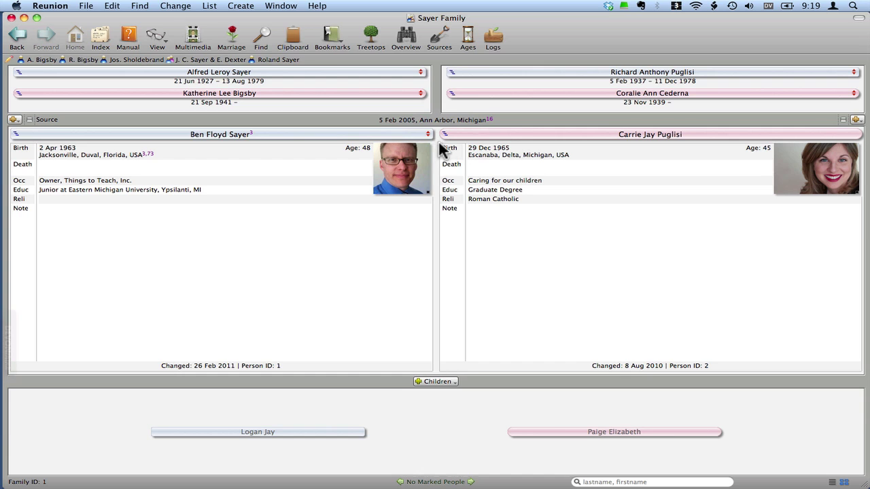
click(252, 72)
click(252, 72)
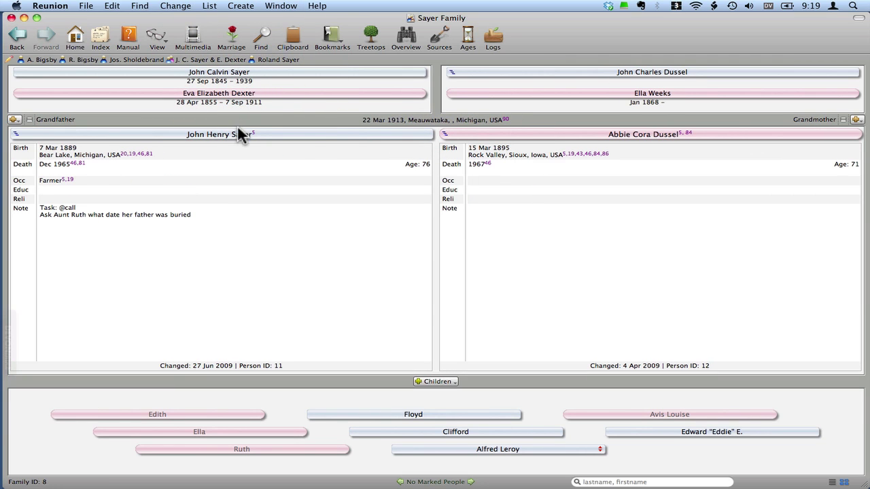
click(248, 72)
click(300, 133)
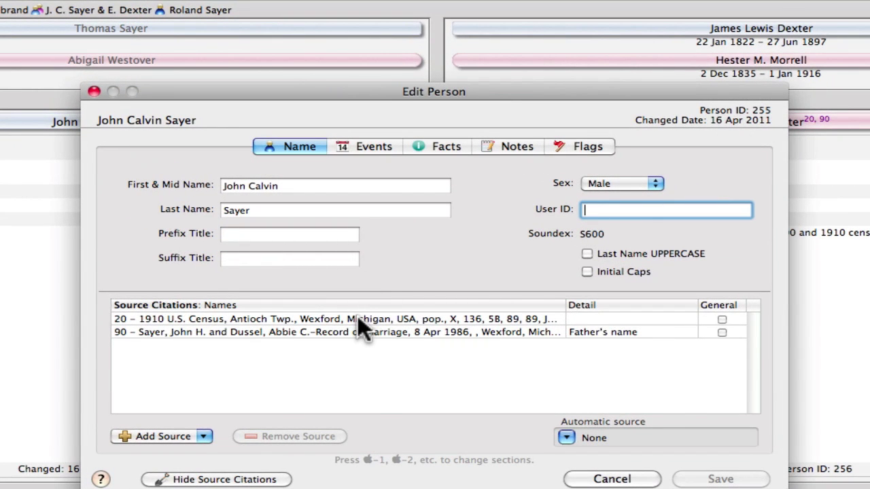
Verify source 20's empty free-form text and census fields, then check his Birth citation's New York detail.
double_click(357, 317)
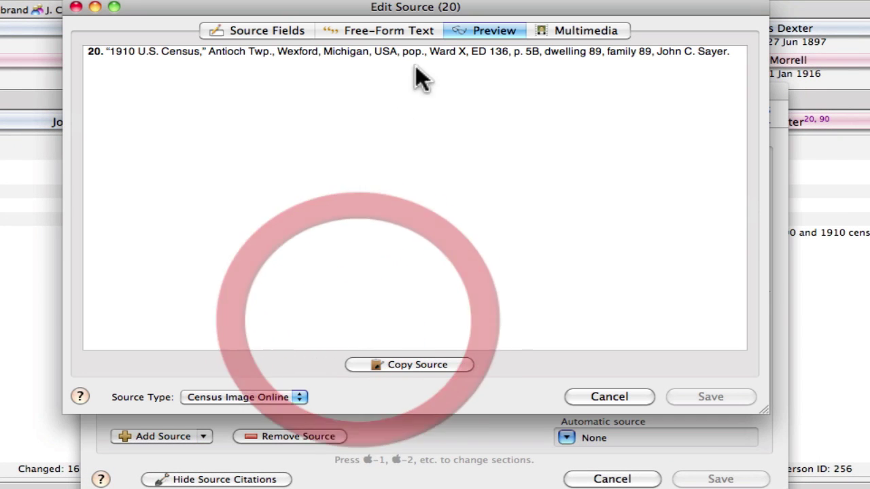
click(382, 34)
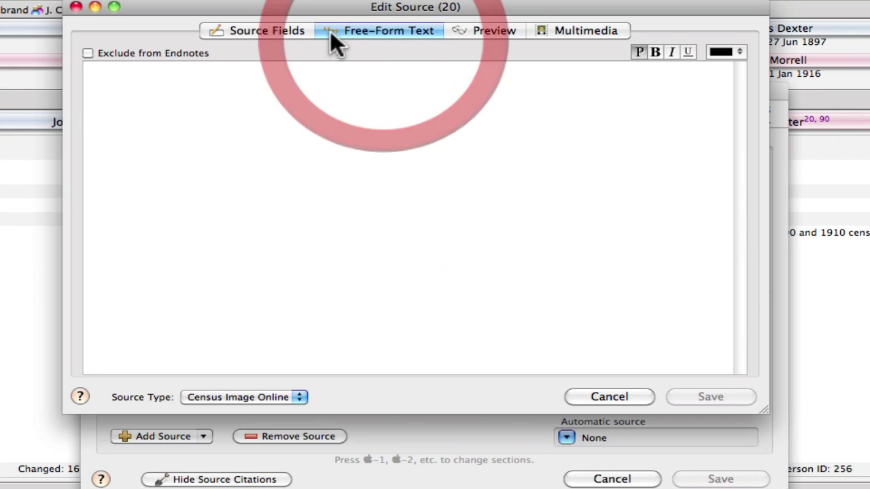
click(263, 30)
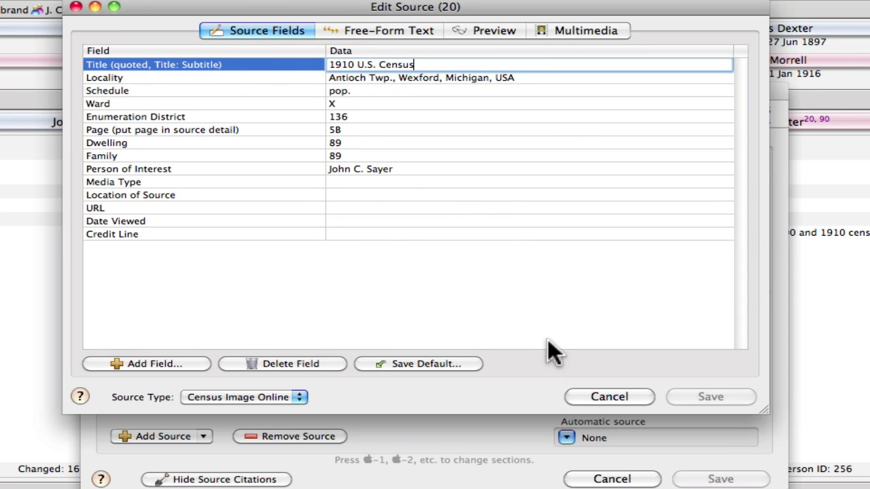
click(602, 397)
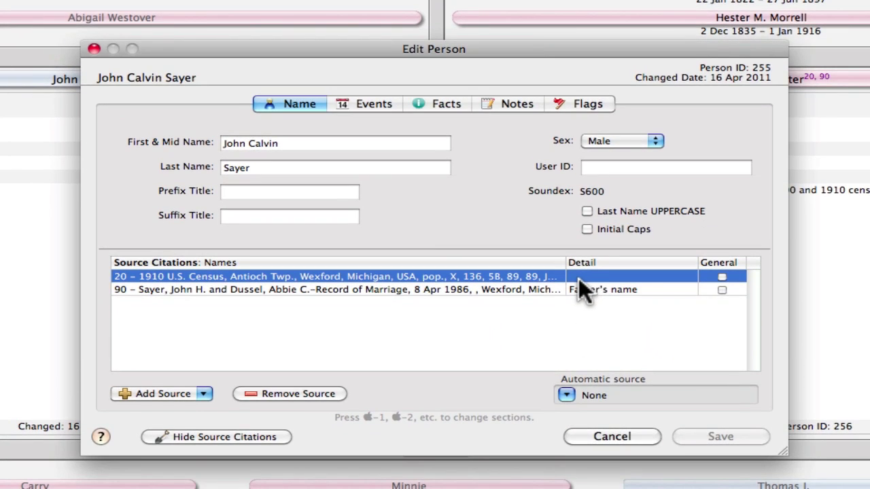
click(383, 105)
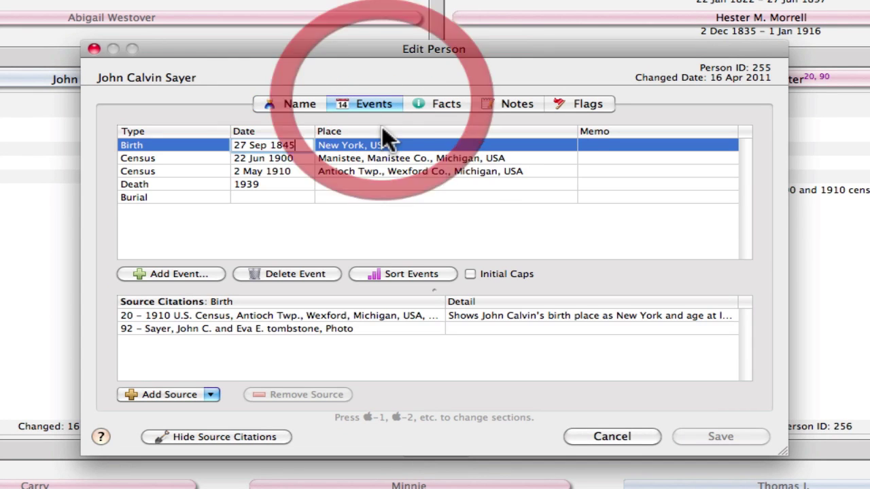
click(309, 314)
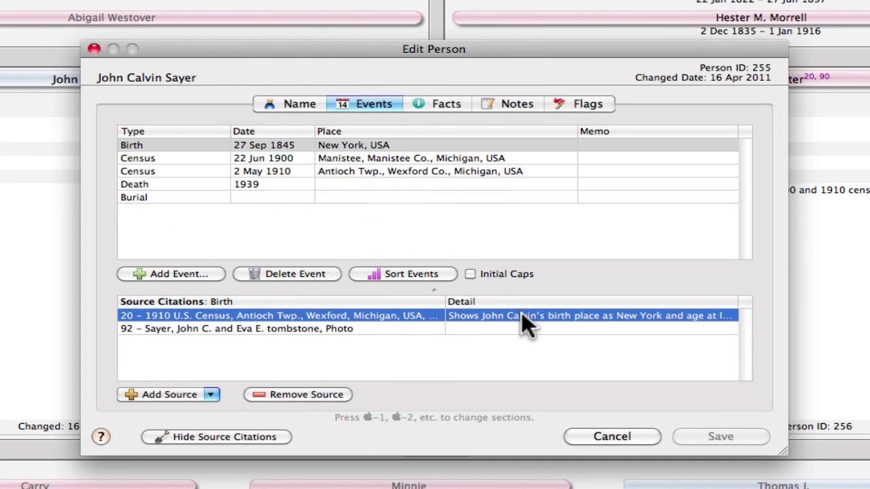